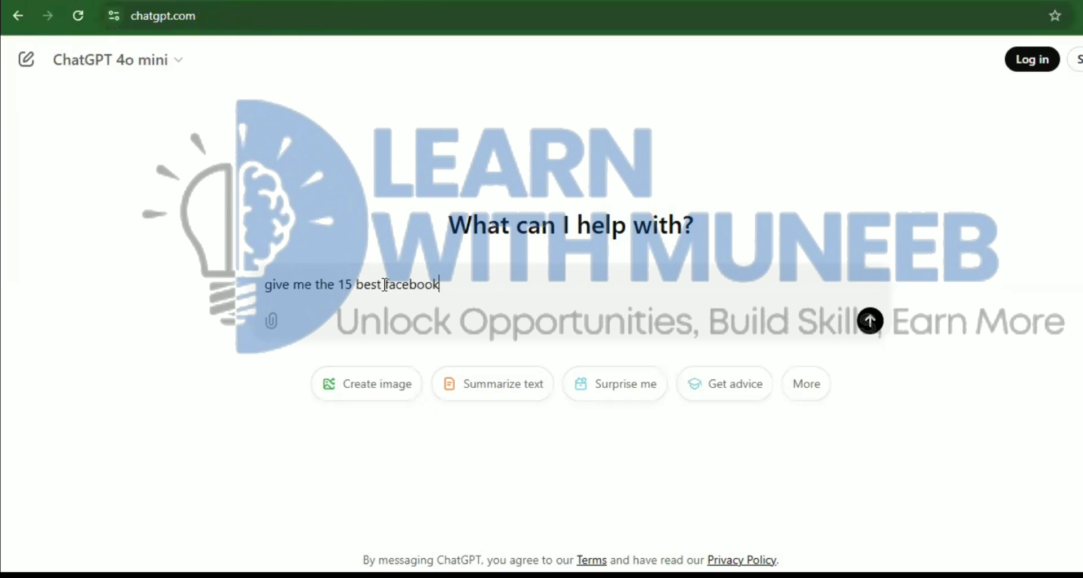
# Write the ChatGPT prompt's niche in quotes as "tech, beauty and cooking", fixing typos
pyautogui.write('page names')
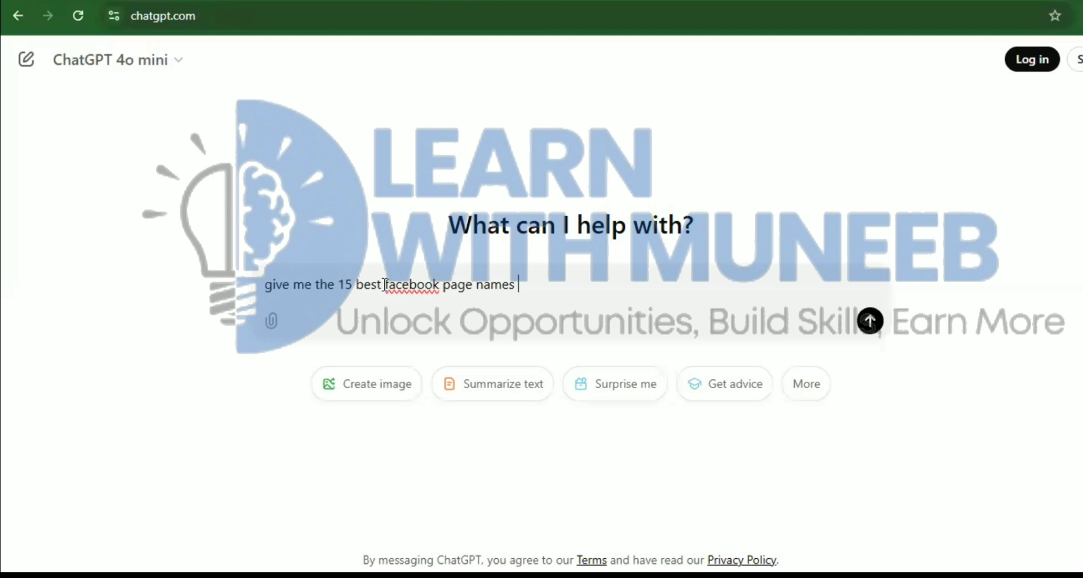
pyautogui.write(' . my niche is all about')
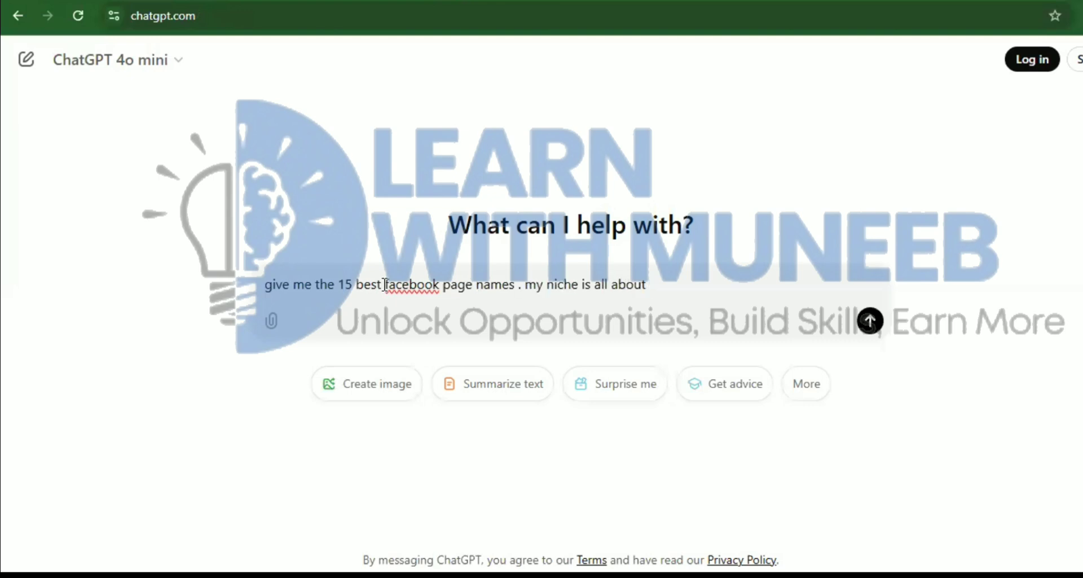
pyautogui.write(' ""')
pyautogui.press('Left')
pyautogui.write('tecn')
pyautogui.press('BackSpace')
pyautogui.write('h')
pyautogui.write(',beaurt')
pyautogui.press('BackSpace')
pyautogui.press('BackSpace')
pyautogui.write('ty and cooking')
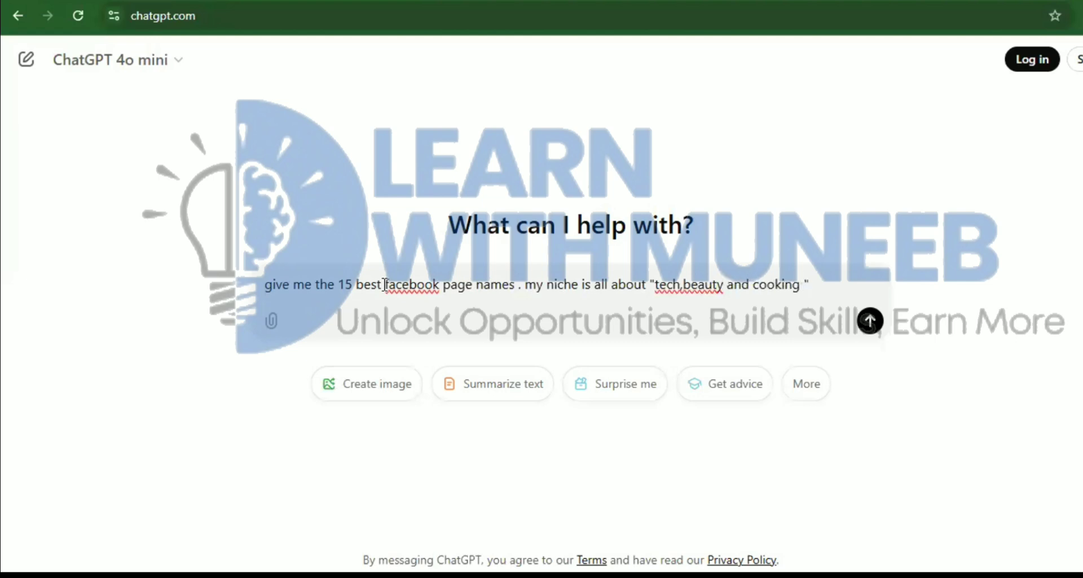
pyautogui.press('Right')
pyautogui.press('Left')
pyautogui.press('Right')
pyautogui.write('thr mjust')
pyautogui.press('BackSpace')
pyautogui.press('BackSpace')
pyautogui.press('BackSpace')
pyautogui.press('BackSpace')
# Add that the name should be unique and eye-catching, then send the page-name request
pyautogui.press('BackSpace')
pyautogui.press('BackSpace')
pyautogui.press('BackSpace')
pyautogui.press('BackSpace')
pyautogui.click(384, 285)
pyautogui.write('e name')
pyautogui.press('BackSpace')
pyautogui.press('BackSpace')
pyautogui.press('BackSpace')
pyautogui.press('BackSpace')
pyautogui.press('BackSpace')
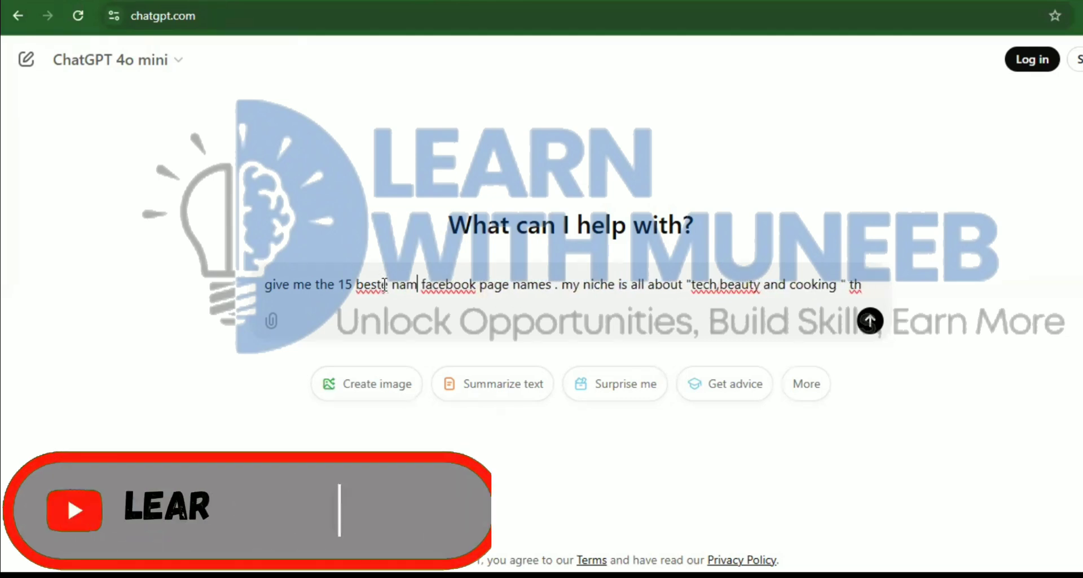
pyautogui.press('Right')
pyautogui.press('Right')
pyautogui.press('Right')
pyautogui.press('Right')
pyautogui.press('Right')
pyautogui.press('Right')
pyautogui.press('Right')
pyautogui.press('Right')
pyautogui.press('Right')
pyautogui.press('Right')
pyautogui.press('Right')
pyautogui.press('Right')
pyautogui.press('Right')
pyautogui.press('Right')
pyautogui.press('Right')
pyautogui.press('Right')
pyautogui.press('Right')
pyautogui.press('Right')
pyautogui.press('Right')
pyautogui.press('Right')
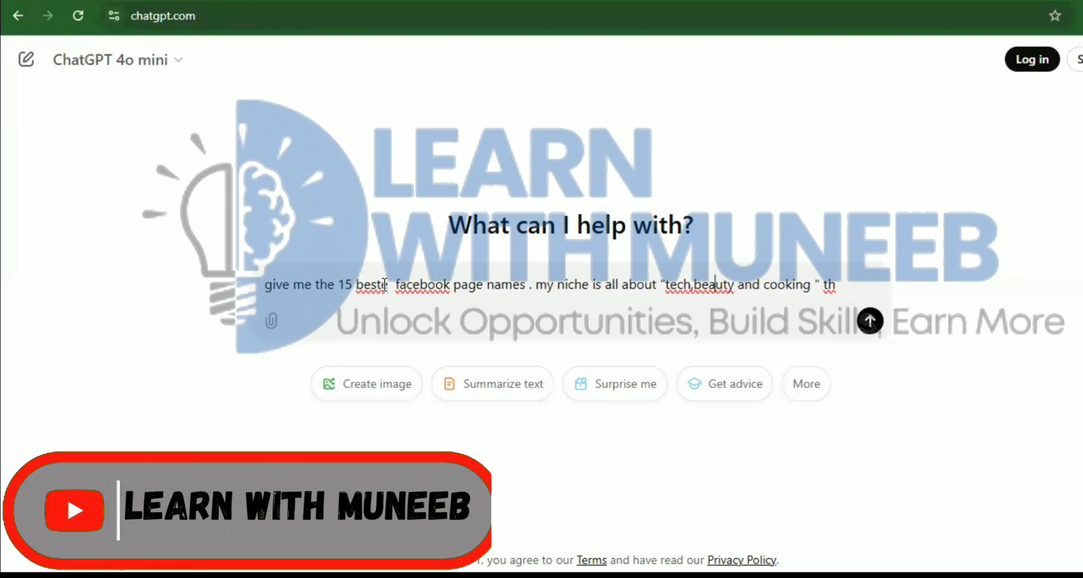
pyautogui.write('e name shoukd')
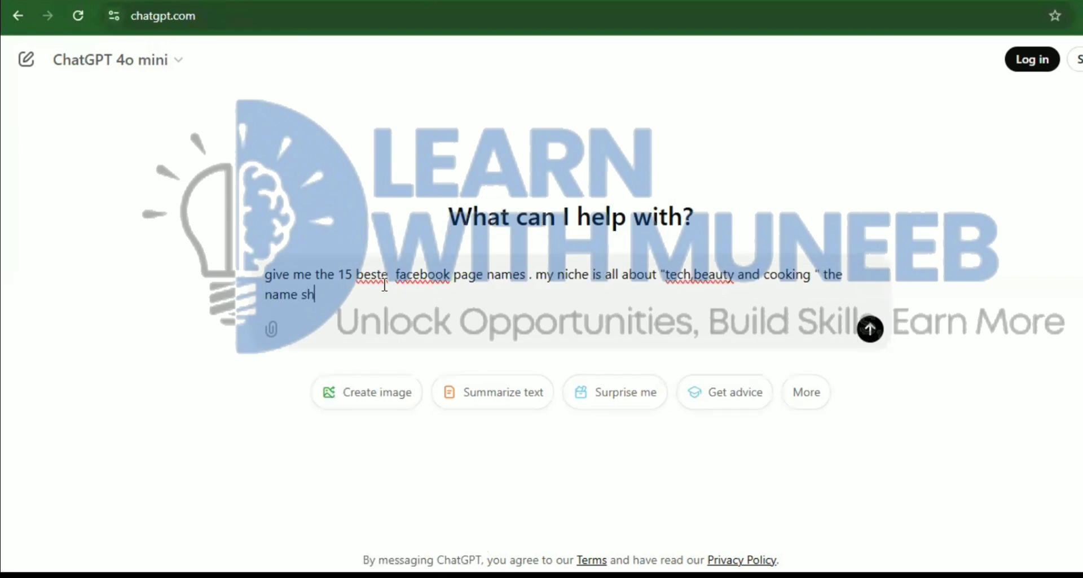
pyautogui.press('BackSpace')
pyautogui.press('BackSpace')
pyautogui.press('BackSpace')
pyautogui.write('ld be in a unique')
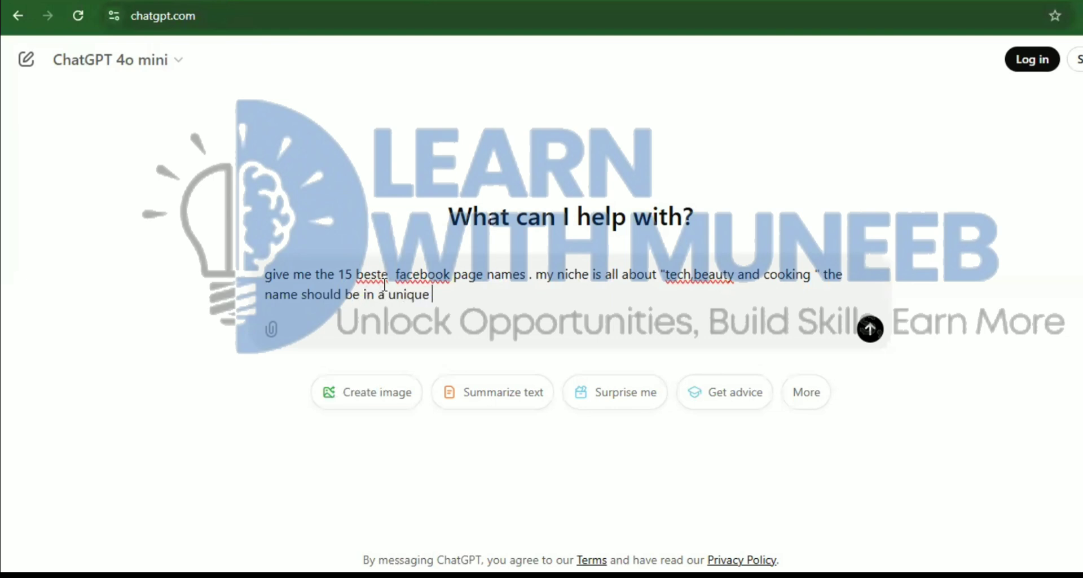
pyautogui.press('Left')
pyautogui.press('Left')
pyautogui.press('Left')
pyautogui.press('Left')
pyautogui.press('Left')
pyautogui.press('Left')
pyautogui.press('Left')
pyautogui.press('Left')
pyautogui.press('BackSpace')
pyautogui.press('BackSpace')
pyautogui.press('BackSpace')
pyautogui.press('BackSpace')
pyautogui.write('an')
pyautogui.press('Right')
pyautogui.press('Right')
pyautogui.press('Right')
pyautogui.press('Right')
pyautogui.press('Right')
pyautogui.press('Right')
pyautogui.press('Right')
pyautogui.press('Right')
pyautogui.write('and eye catche')
pyautogui.press('Return')
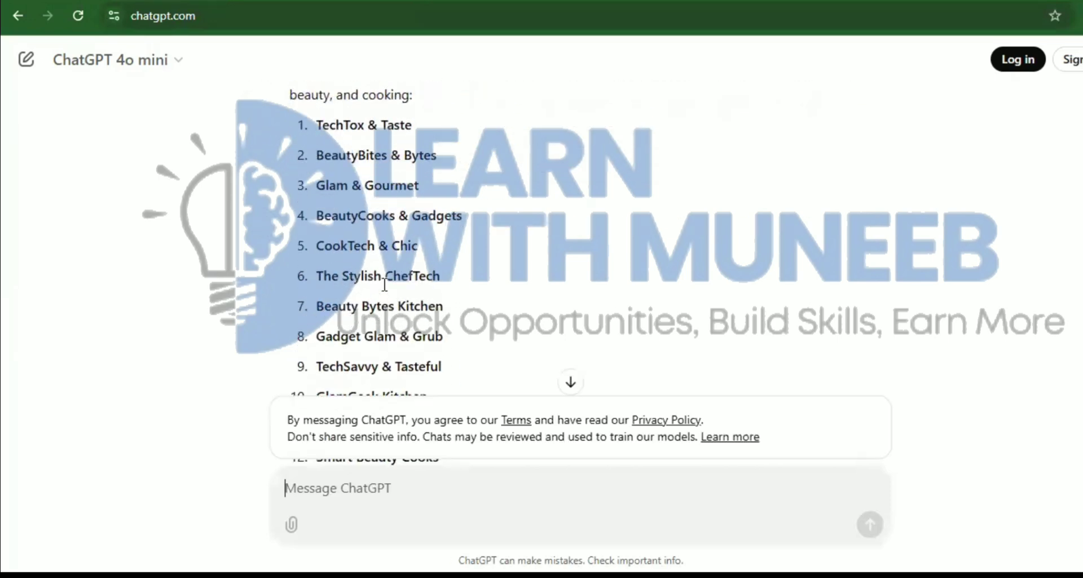
# Scroll through ChatGPT's 15 suggestions, such as Glam & Gourmet, GlamGeek Kitchen and TechTasty Beauty
pyautogui.scroll(5, 385, 285)
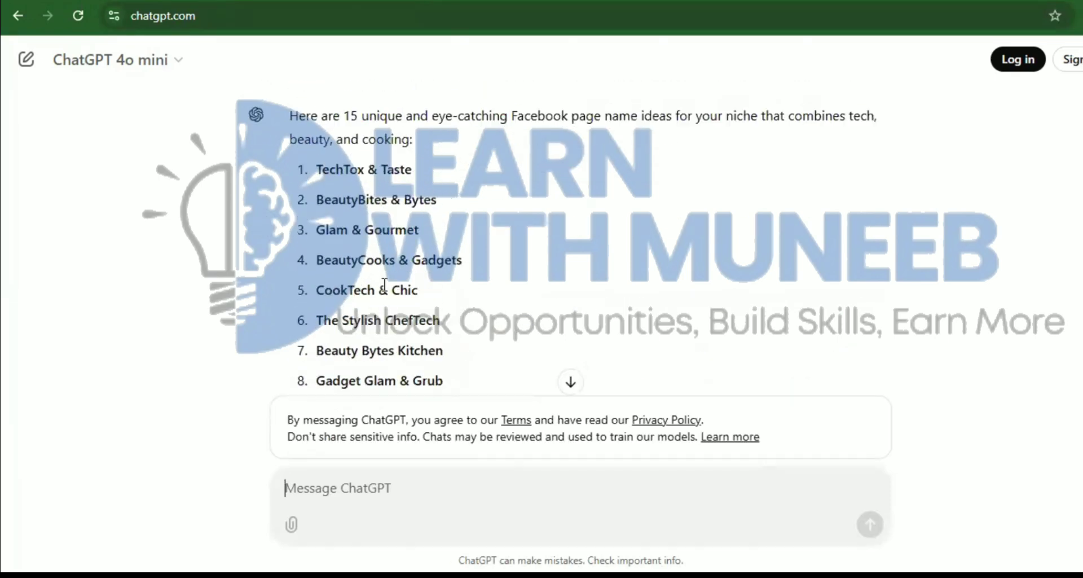
pyautogui.scroll(1, 385, 285)
pyautogui.scroll(-1, 385, 285)
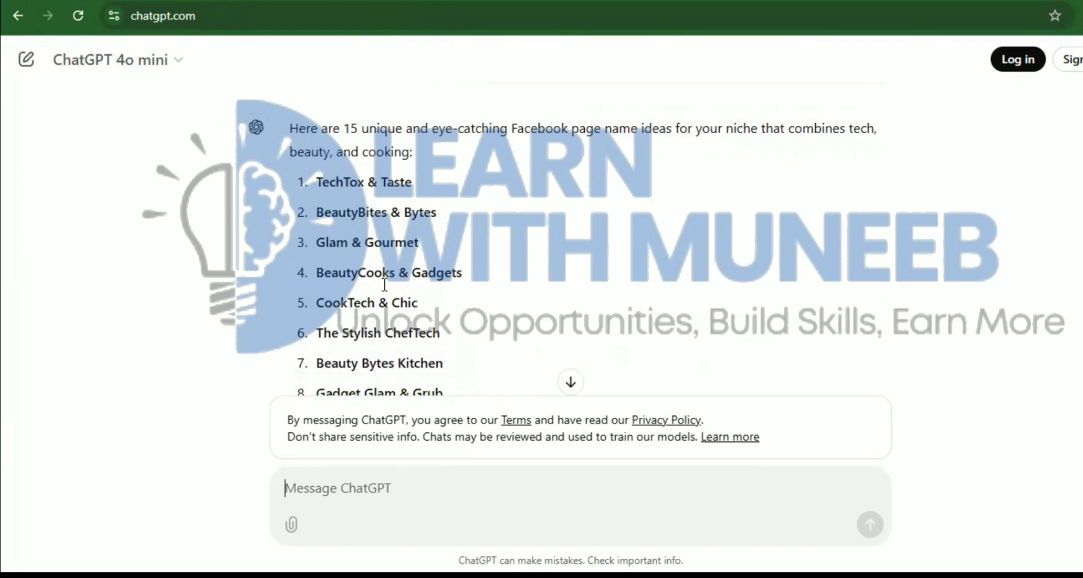
pyautogui.scroll(-2, 385, 284)
pyautogui.scroll(-1, 384, 285)
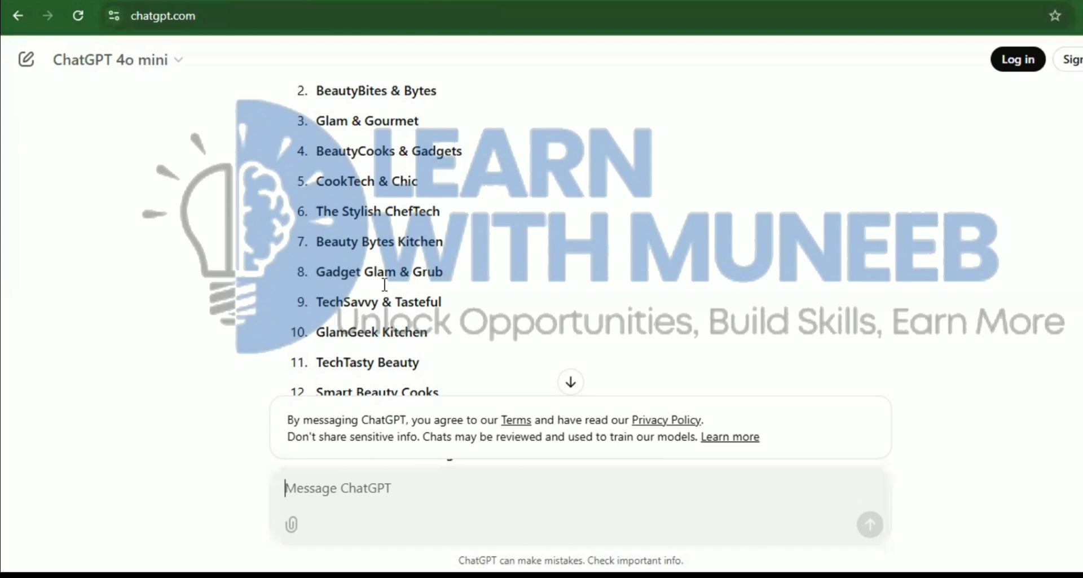
# Send the follow-up 'this is quite a hard name give me the simple and easy names'
pyautogui.write('the')
pyautogui.press('BackSpace')
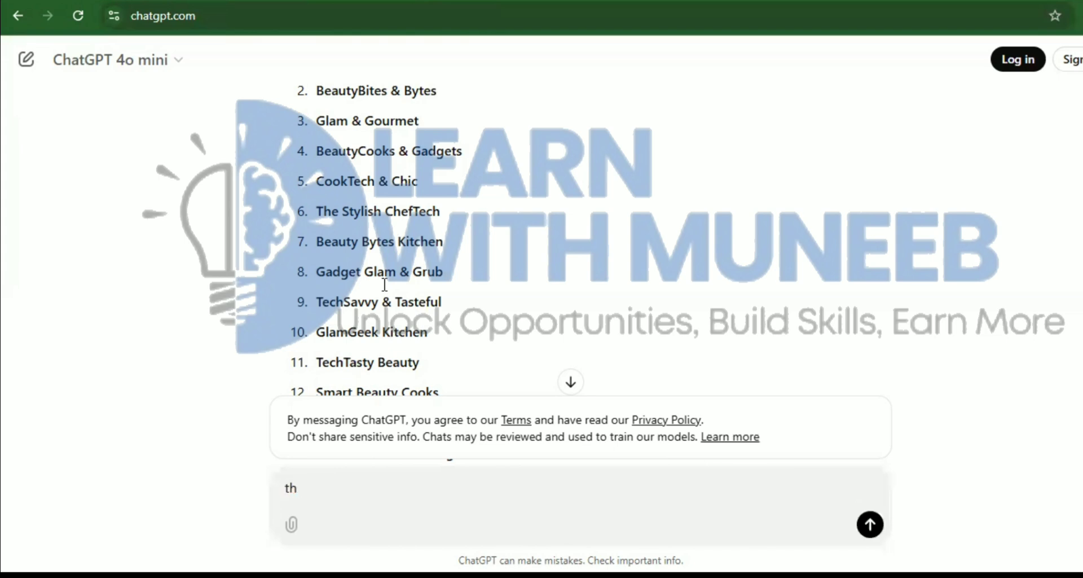
pyautogui.write('is is quite a hard name ')
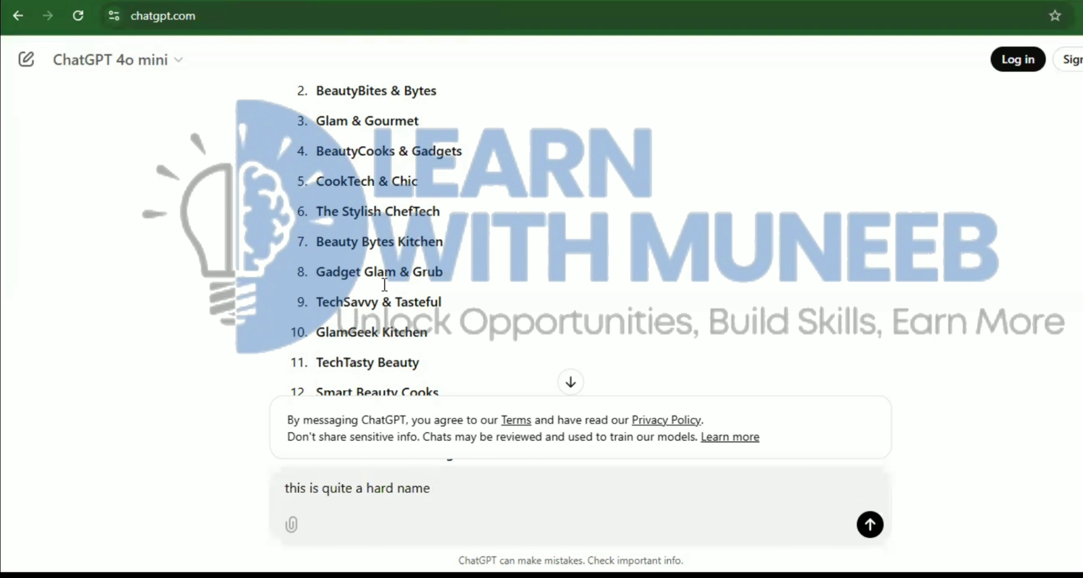
pyautogui.write('give mm')
pyautogui.press('BackSpace')
pyautogui.press('BackSpace')
pyautogui.write('mme the')
pyautogui.press('BackSpace')
pyautogui.press('BackSpace')
pyautogui.press('BackSpace')
pyautogui.press('BackSpace')
pyautogui.press('BackSpace')
pyautogui.press('BackSpace')
pyautogui.press('BackSpace')
pyautogui.write('e the simple and ')
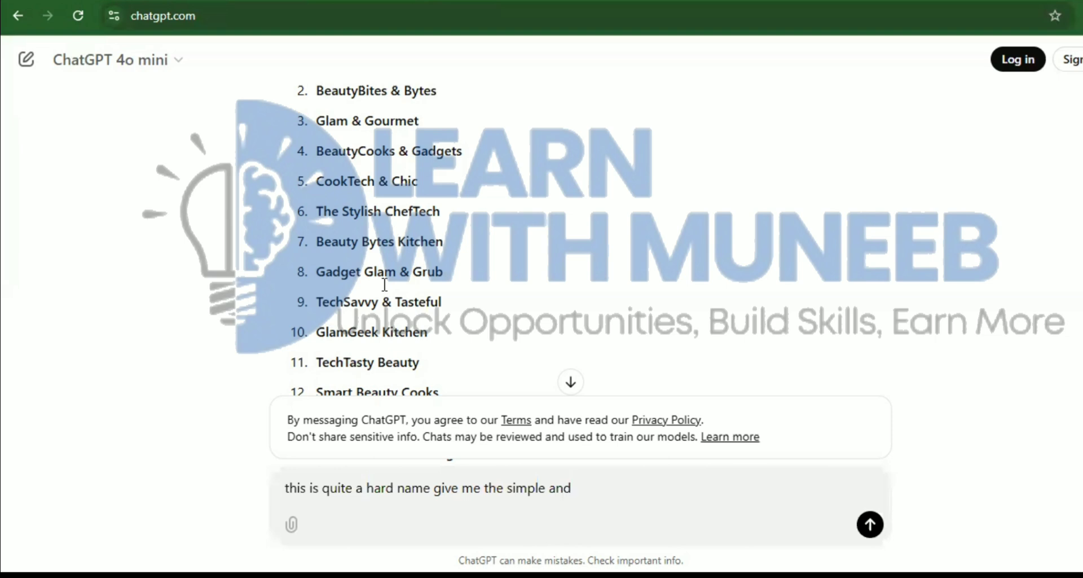
pyautogui.write('easy name s')
pyautogui.press('BackSpace')
pyautogui.press('BackSpace')
pyautogui.write('s')
pyautogui.press('Return')
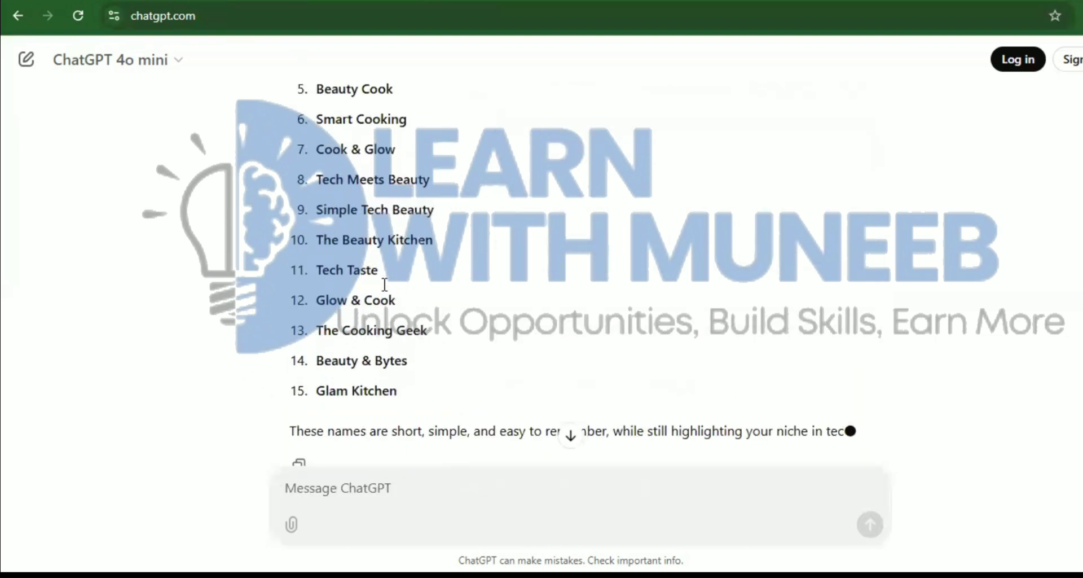
# Scroll through the simpler names like Tech & Taste, Beauty Bites and Techie Chef
pyautogui.scroll(8, 385, 284)
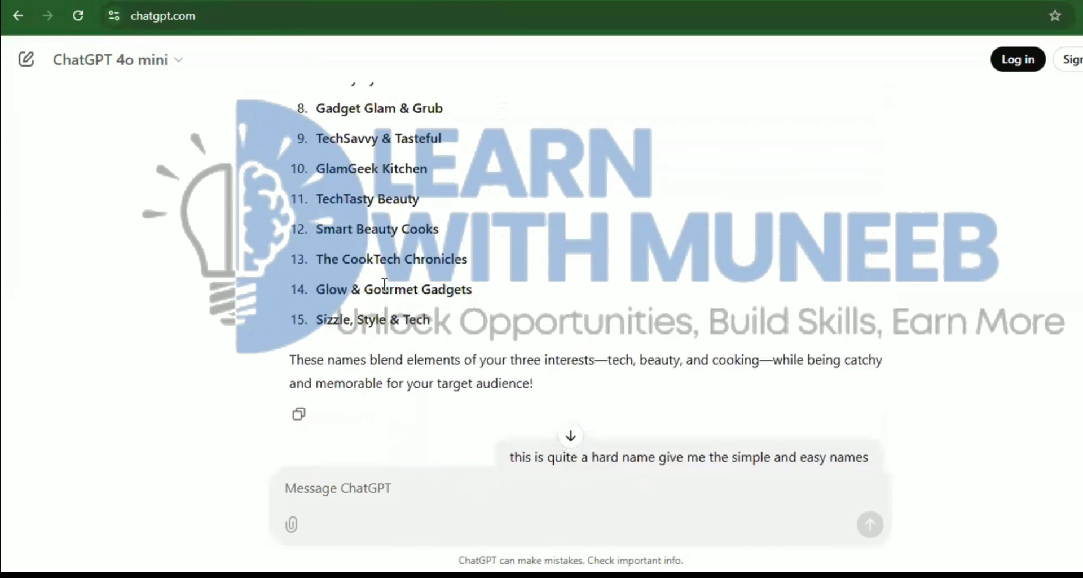
pyautogui.scroll(-5, 384, 284)
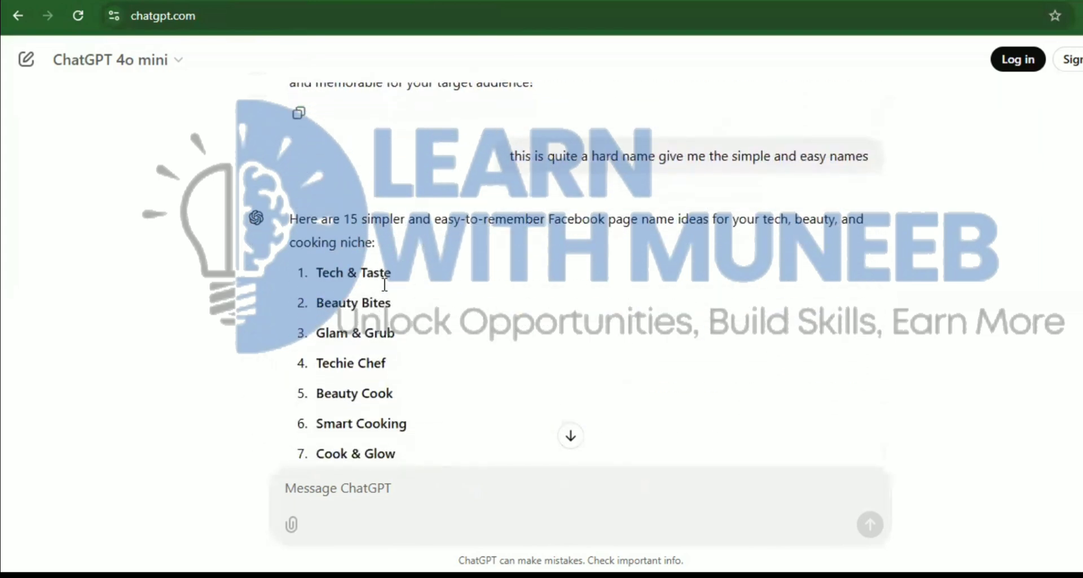
pyautogui.scroll(-1, 385, 284)
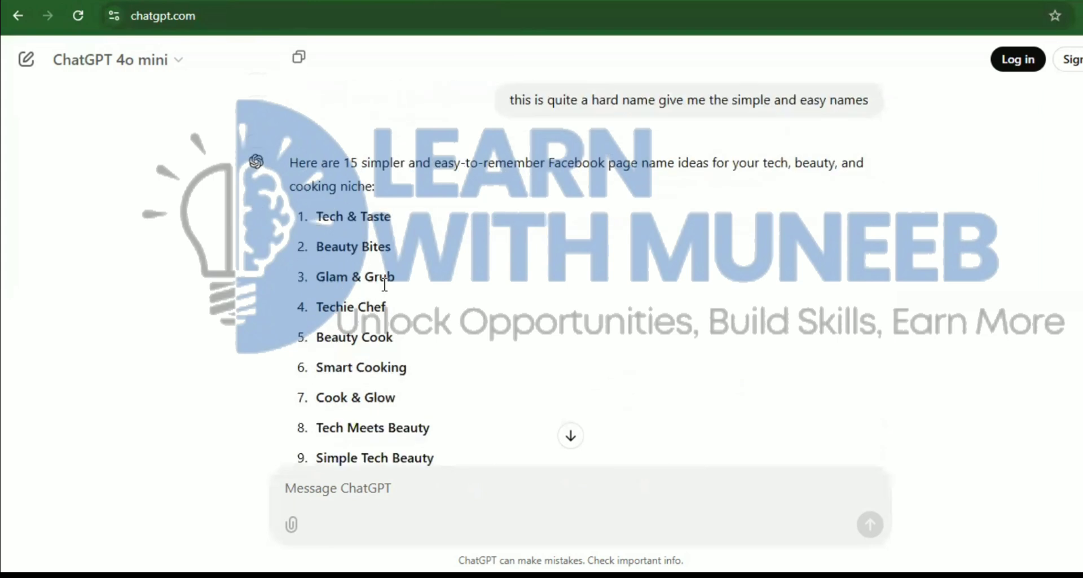
pyautogui.scroll(-1, 385, 284)
pyautogui.scroll(-1, 384, 284)
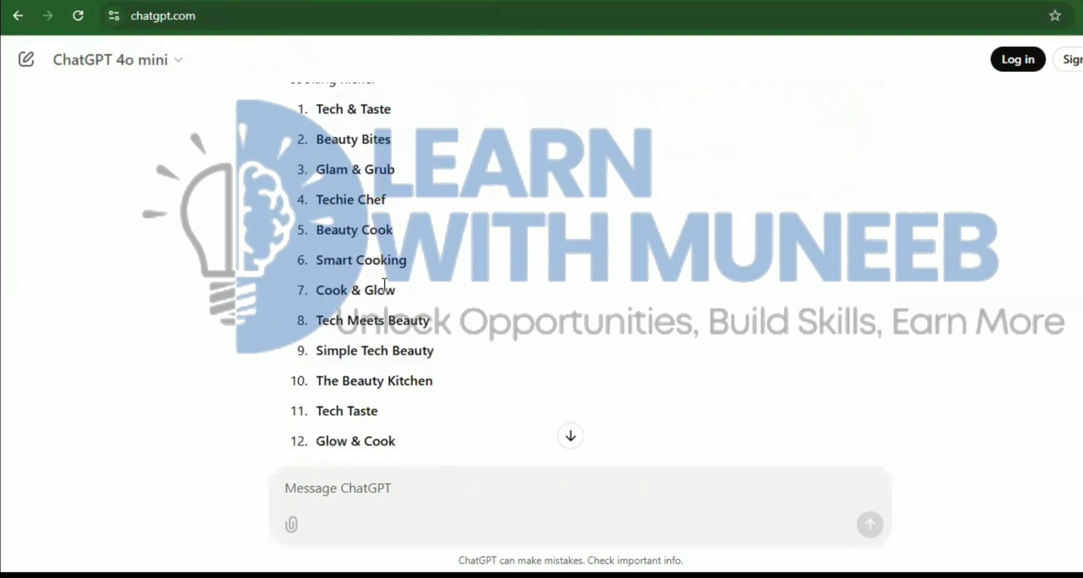
pyautogui.scroll(-1, 384, 284)
pyautogui.scroll(-1, 384, 283)
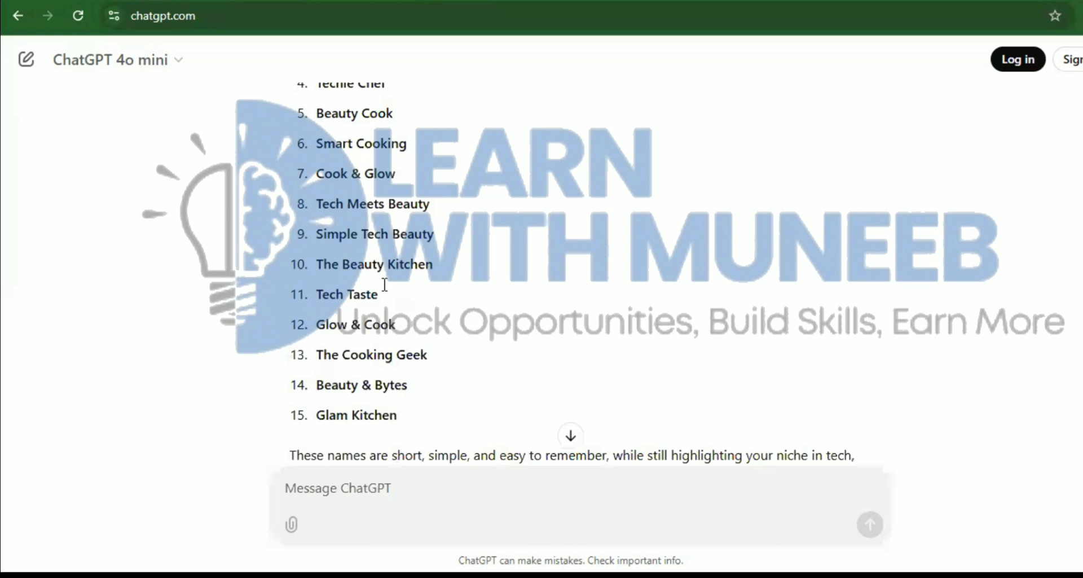
pyautogui.scroll(1, 384, 283)
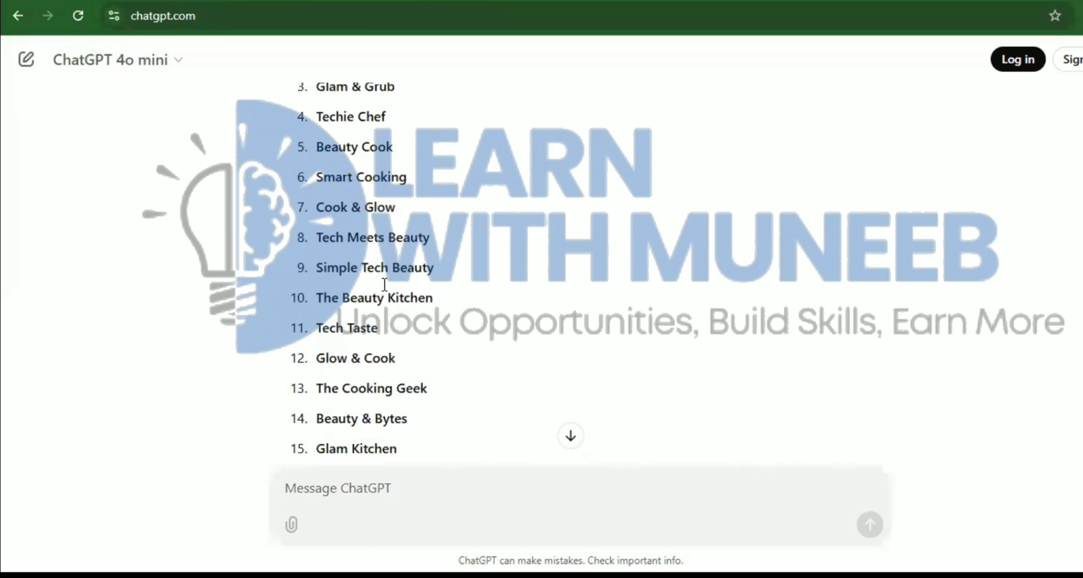
pyautogui.scroll(2, 385, 284)
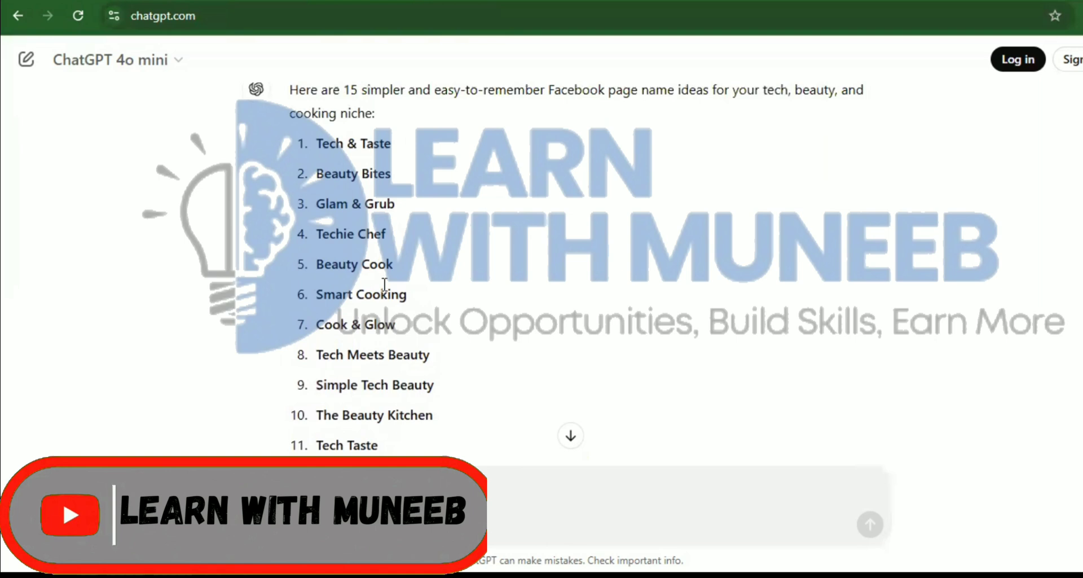
pyautogui.scroll(5, 385, 284)
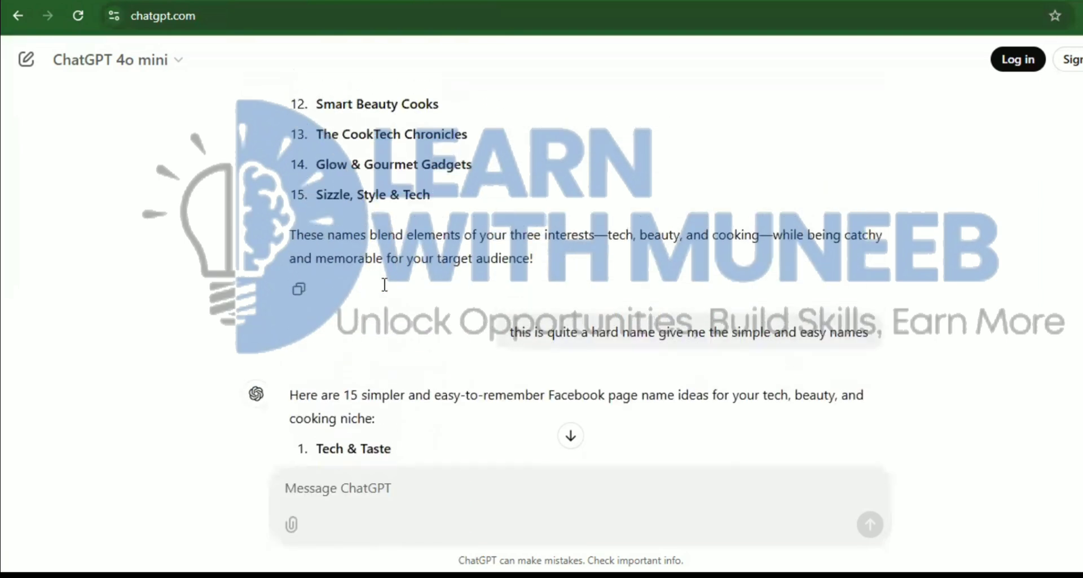
pyautogui.scroll(-3, 384, 283)
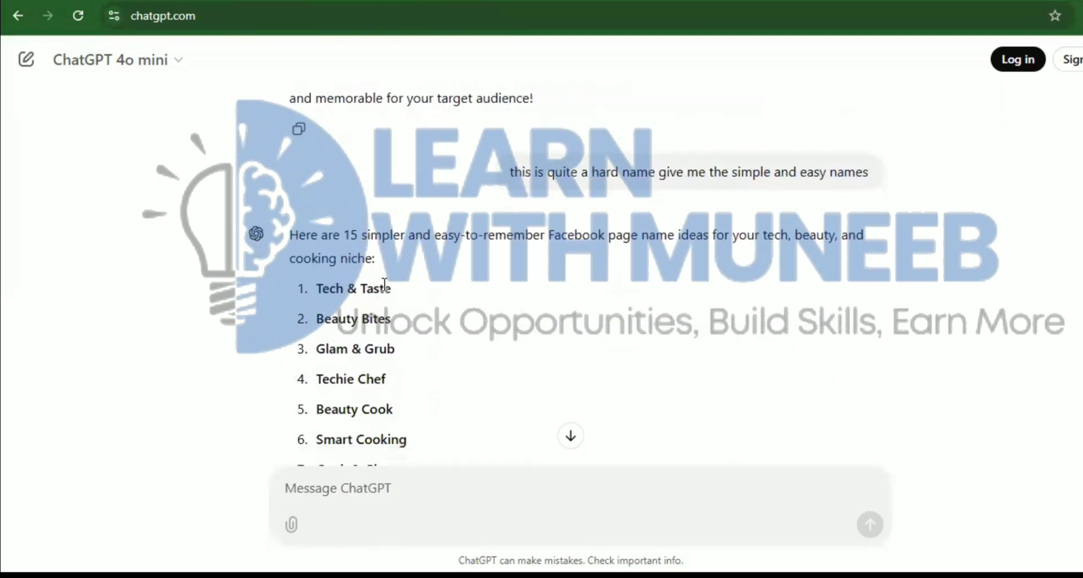
pyautogui.scroll(-6, 385, 284)
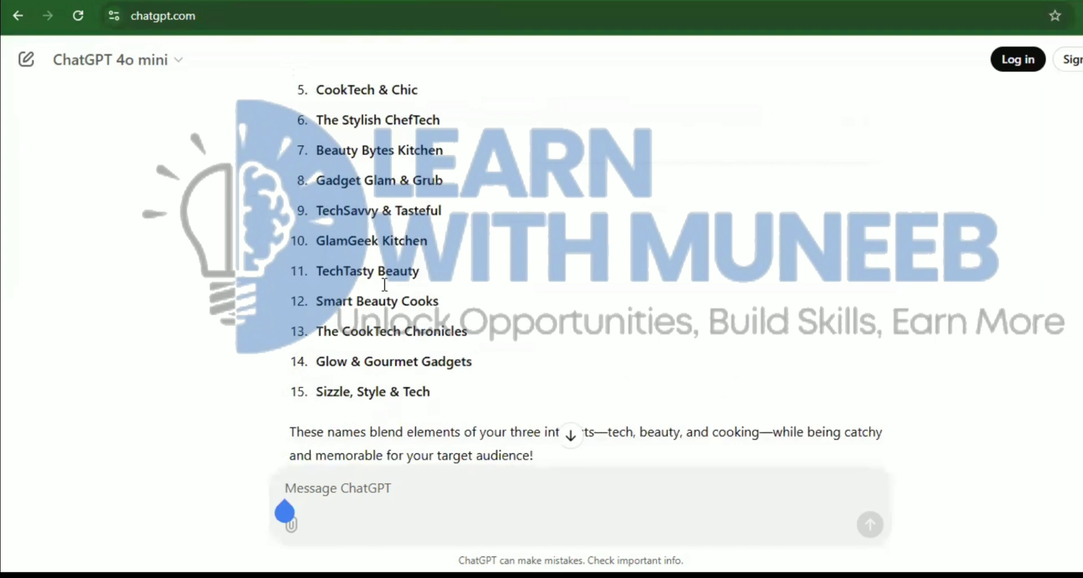
# Ask ChatGPT 'i want just a tech names' and view the new list
pyautogui.write('i want')
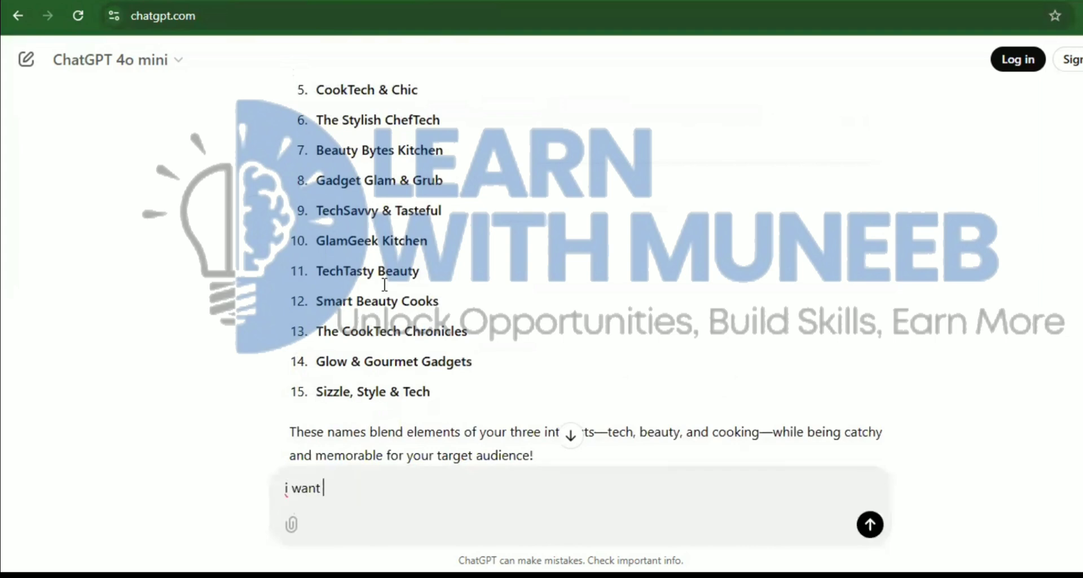
pyautogui.write(' just a tech names')
pyautogui.press('Return')
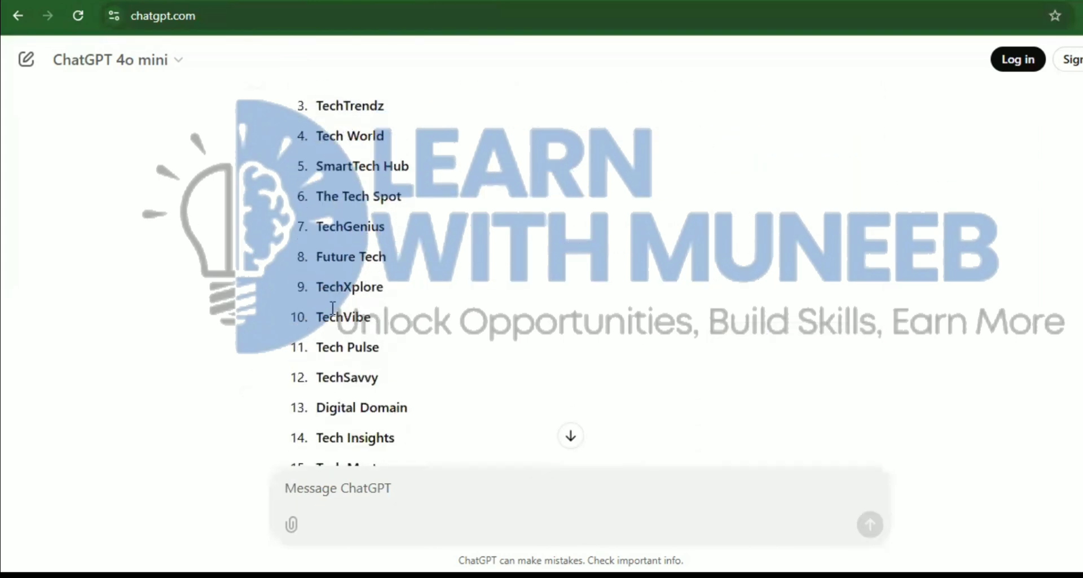
pyautogui.scroll(-3, 402, 403)
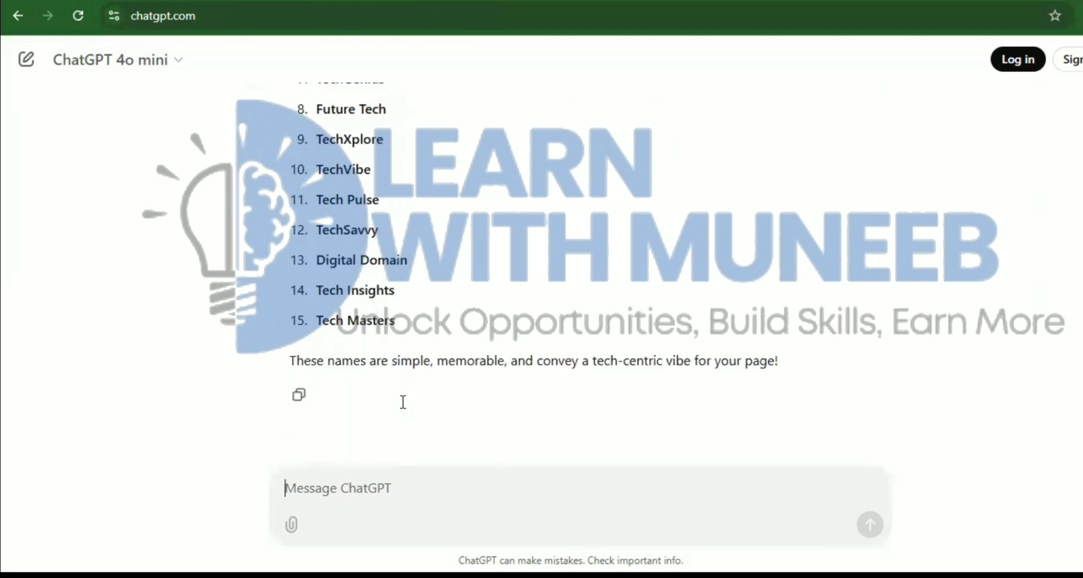
pyautogui.scroll(2, 403, 402)
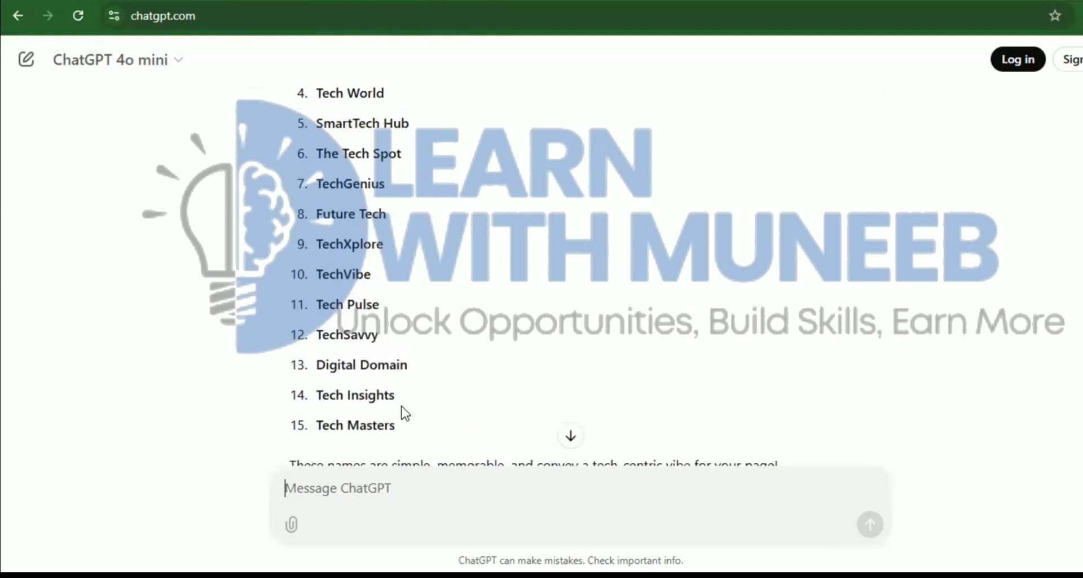
# Copy the name 'Tech Insights' and return to Facebook's Page name field
pyautogui.moveTo(403, 401); pyautogui.dragTo(317, 402)
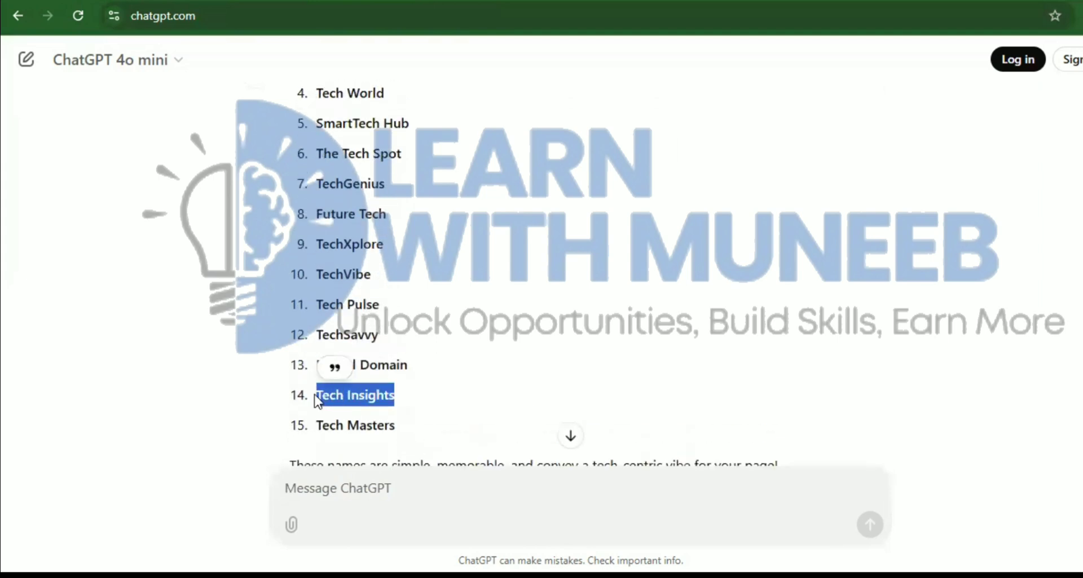
pyautogui.hotkey('ctrl', 'c')
pyautogui.hotkey('ctrl', 'Tab')
pyautogui.click(110, 223)
# Paste 'Tech Insights' as the Page name, then replace it with 'Tech digital'
pyautogui.hotkey('ctrl', 'v')
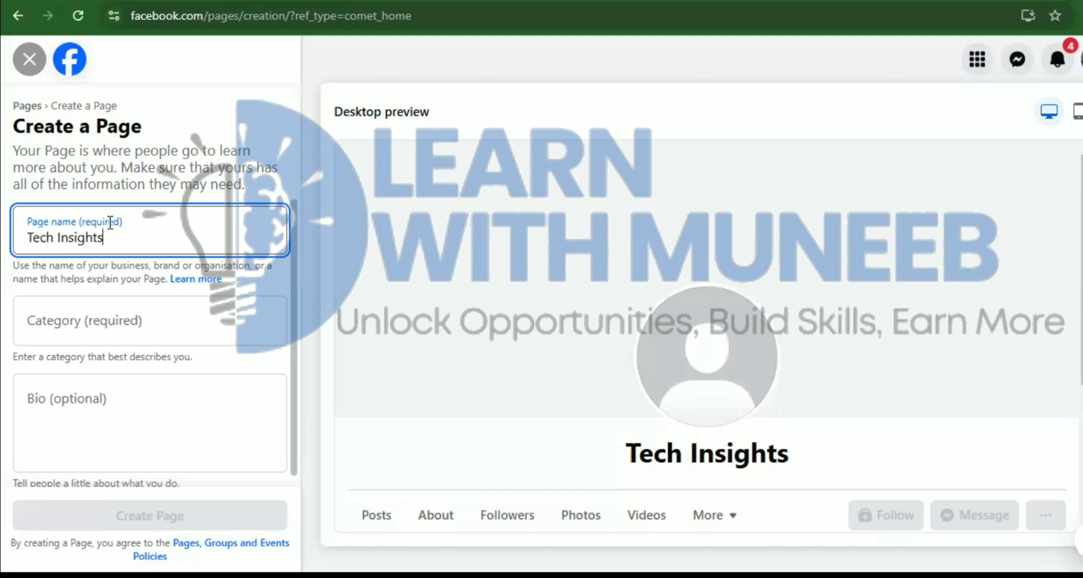
pyautogui.press('BackSpace')
pyautogui.press('BackSpace')
pyautogui.press('BackSpace')
pyautogui.press('BackSpace')
pyautogui.press('BackSpace')
pyautogui.press('BackSpace')
pyautogui.press('BackSpace')
pyautogui.press('BackSpace')
pyautogui.press('BackSpace')
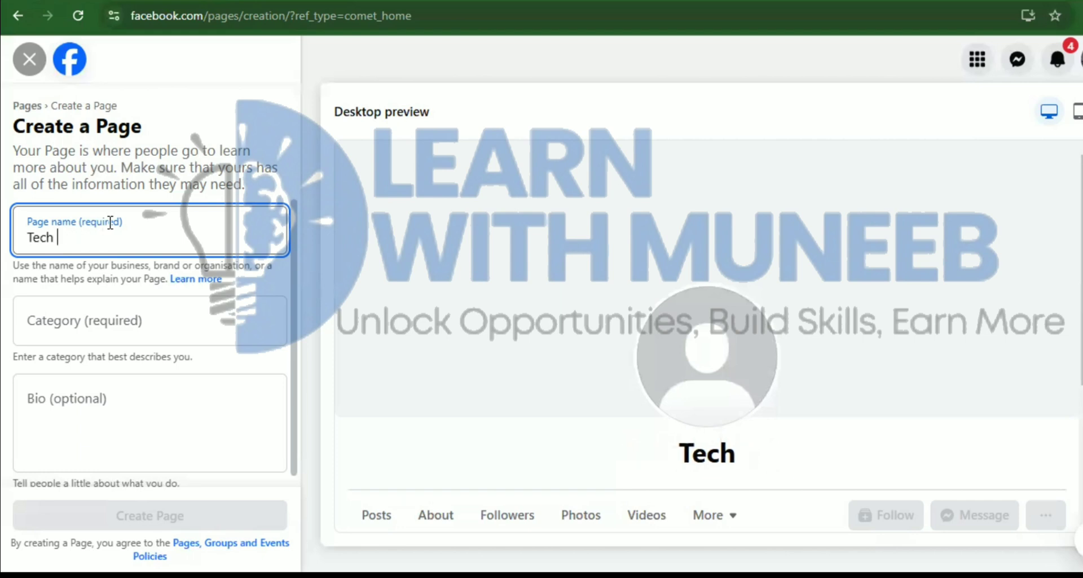
pyautogui.write('digital')
pyautogui.press('BackSpace')
pyautogui.press('BackSpace')
pyautogui.press('BackSpace')
pyautogui.press('BackSpace')
pyautogui.press('BackSpace')
pyautogui.press('BackSpace')
pyautogui.press('BackSpace')
pyautogui.press('BackSpace')
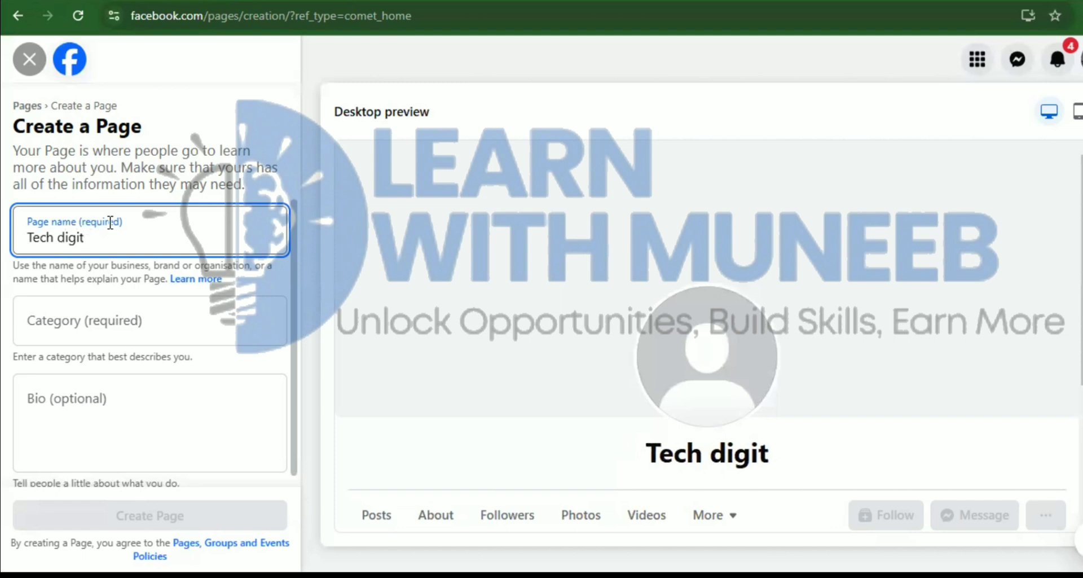
pyautogui.press('BackSpace')
pyautogui.press('BackSpace')
pyautogui.press('BackSpace')
pyautogui.press('BackSpace')
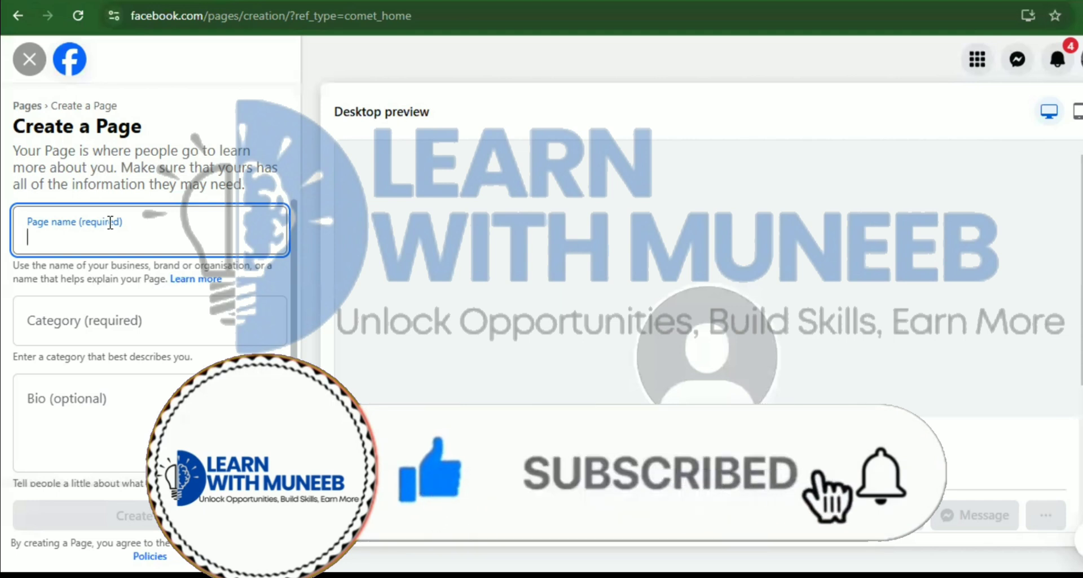
pyautogui.write('Tech digital')
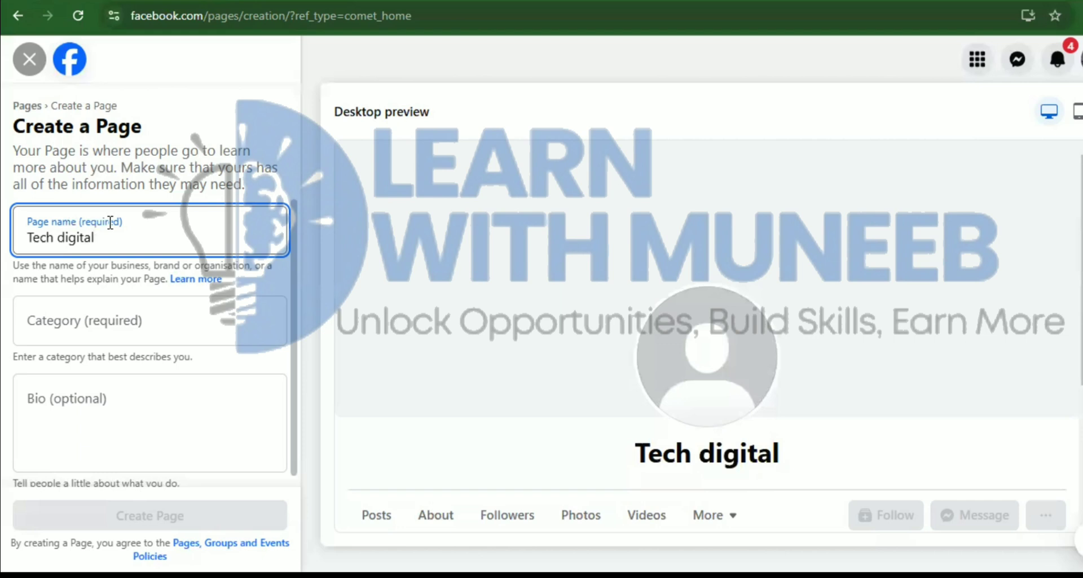
# Browse category suggestions for the searches digital, cooking, cosm and beauty
pyautogui.click(109, 318)
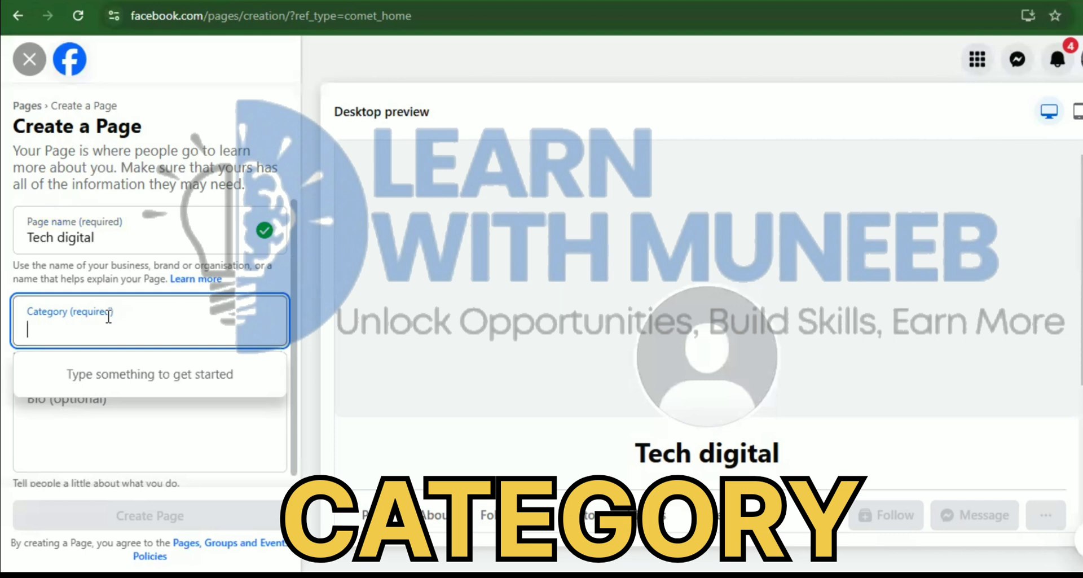
pyautogui.write('digital')
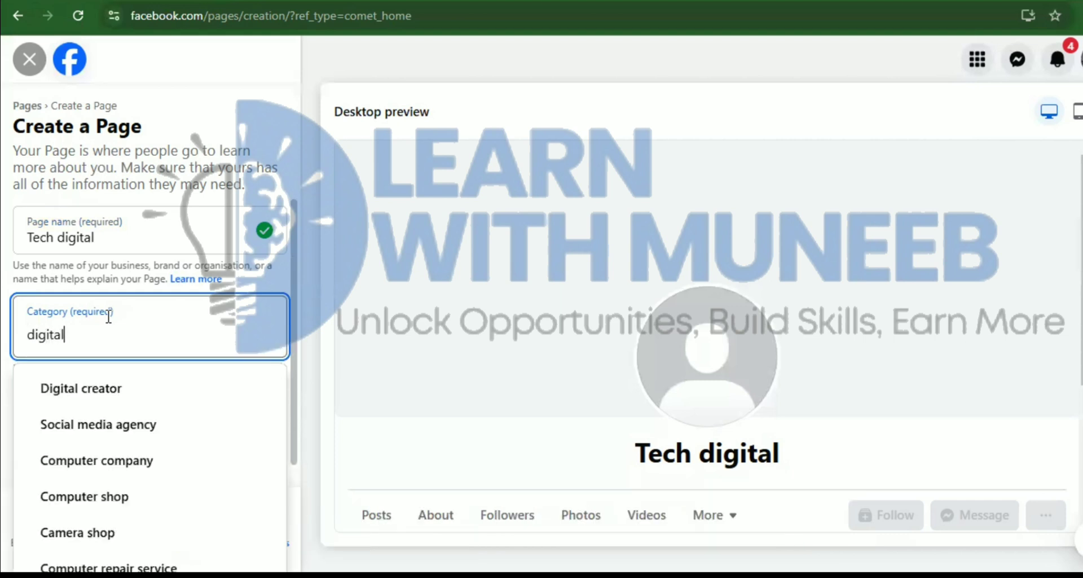
pyautogui.press('Down')
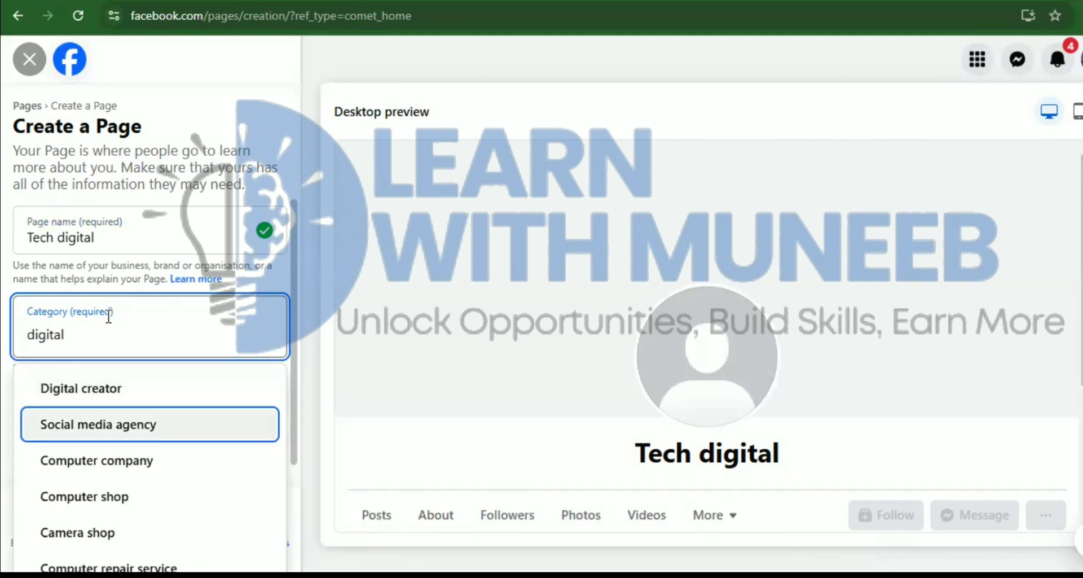
pyautogui.press('Down')
pyautogui.press('Down')
pyautogui.press('Down')
pyautogui.press('Down')
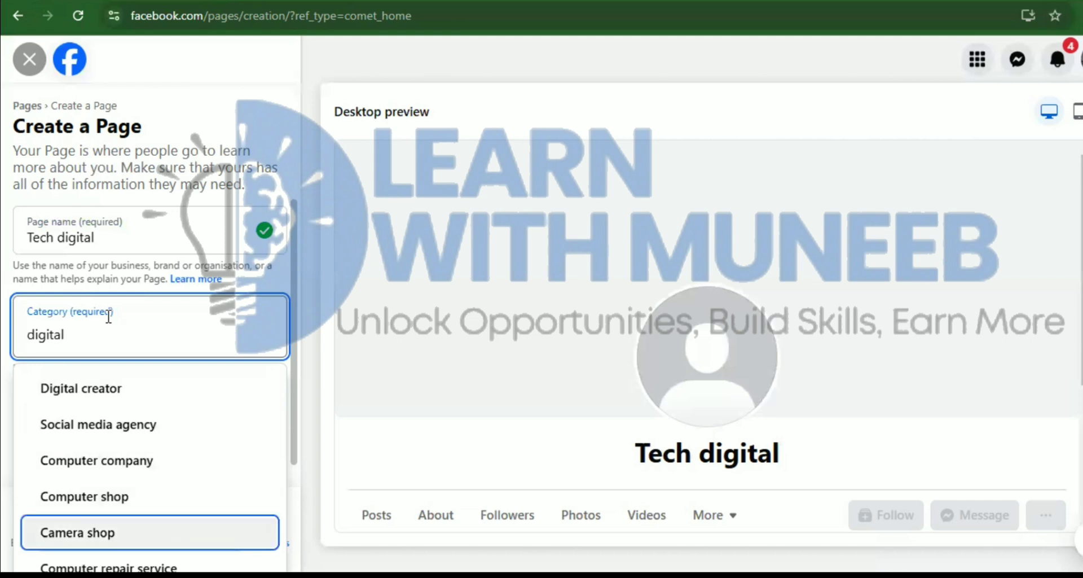
pyautogui.press('Up')
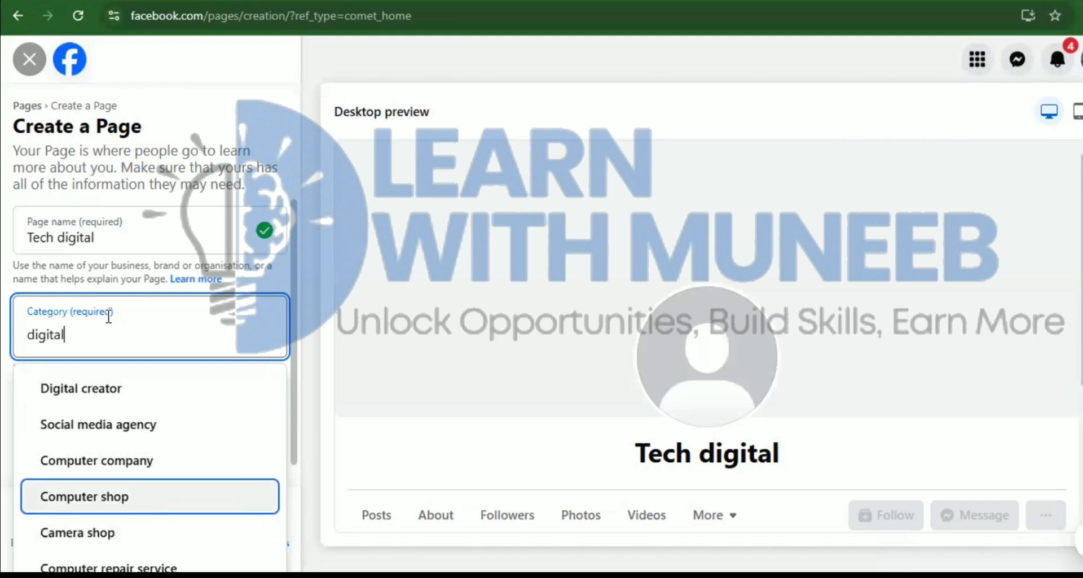
pyautogui.press('Up')
pyautogui.press('Up')
pyautogui.press('Up')
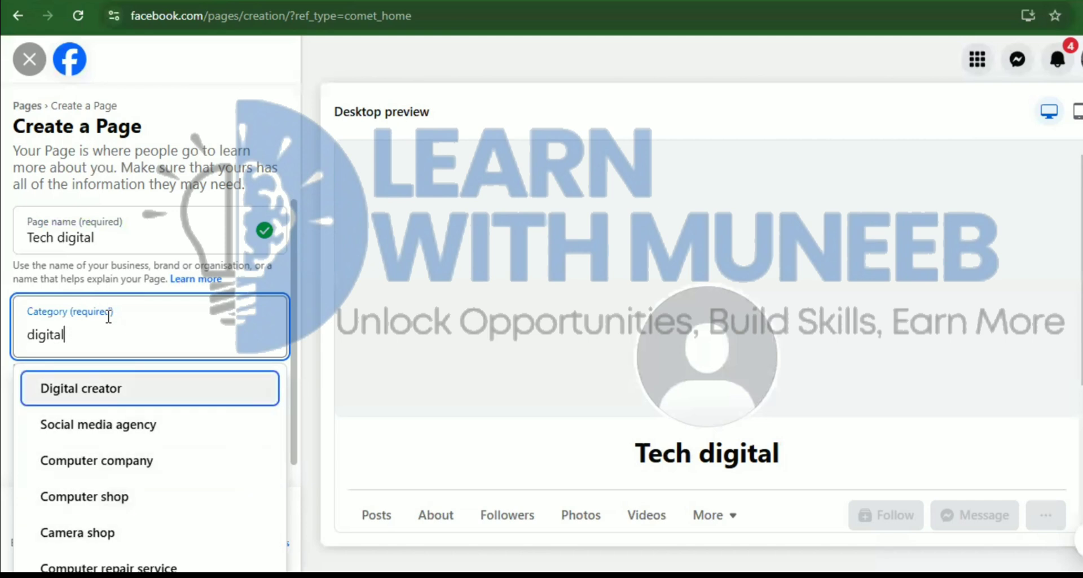
pyautogui.hotkey('ctrl', 'a')
pyautogui.press('BackSpace')
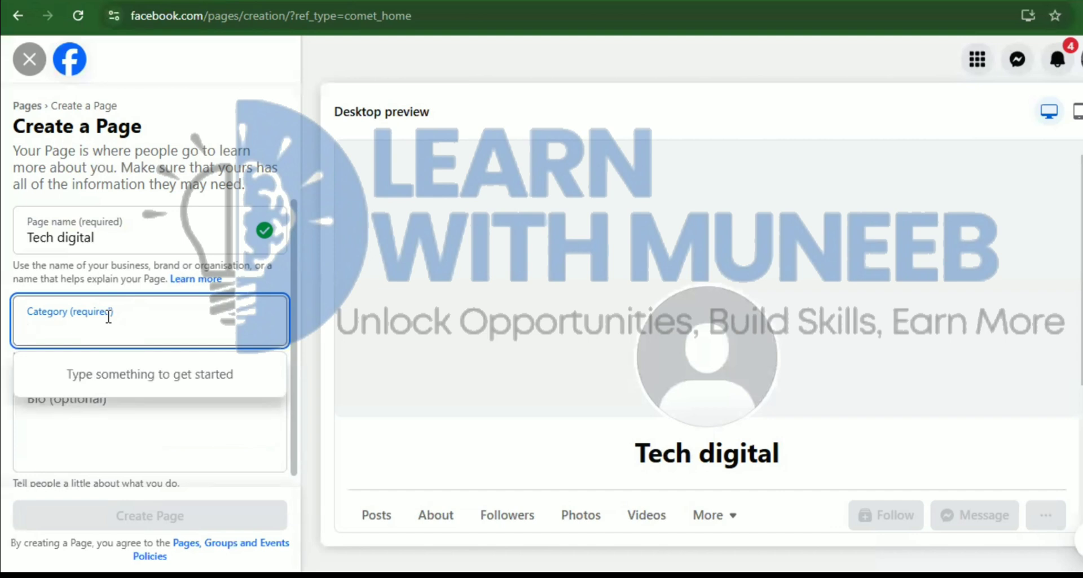
pyautogui.write('cookingv')
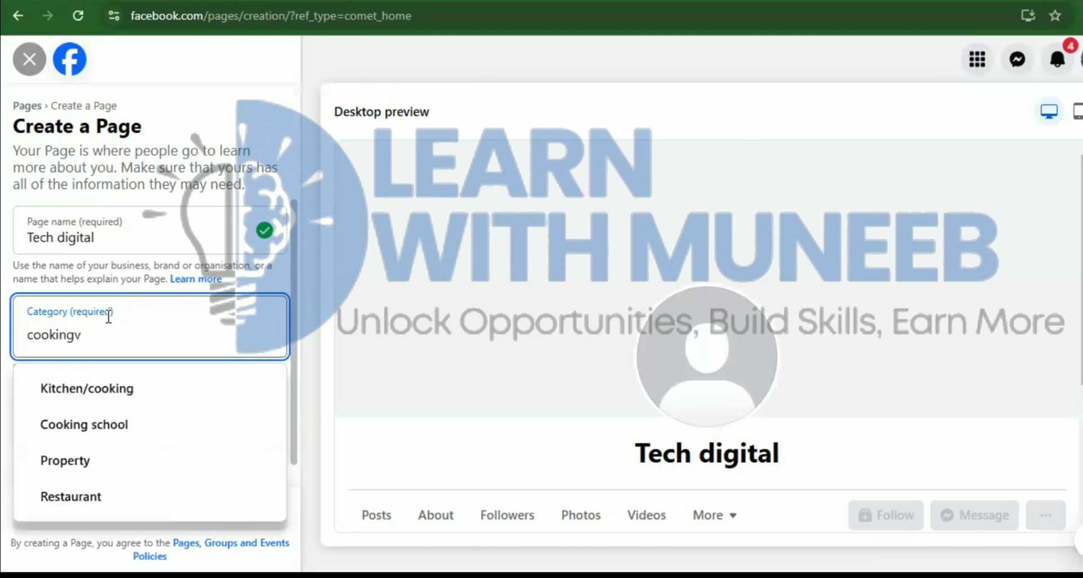
pyautogui.press('BackSpace')
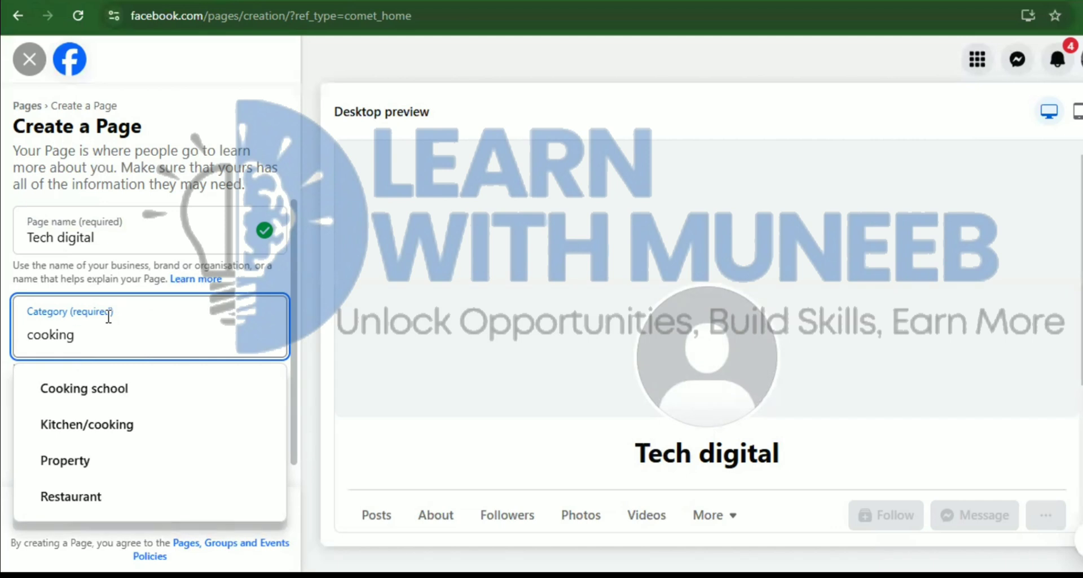
pyautogui.press('Down')
pyautogui.press('Down')
pyautogui.press('Down')
pyautogui.press('Down')
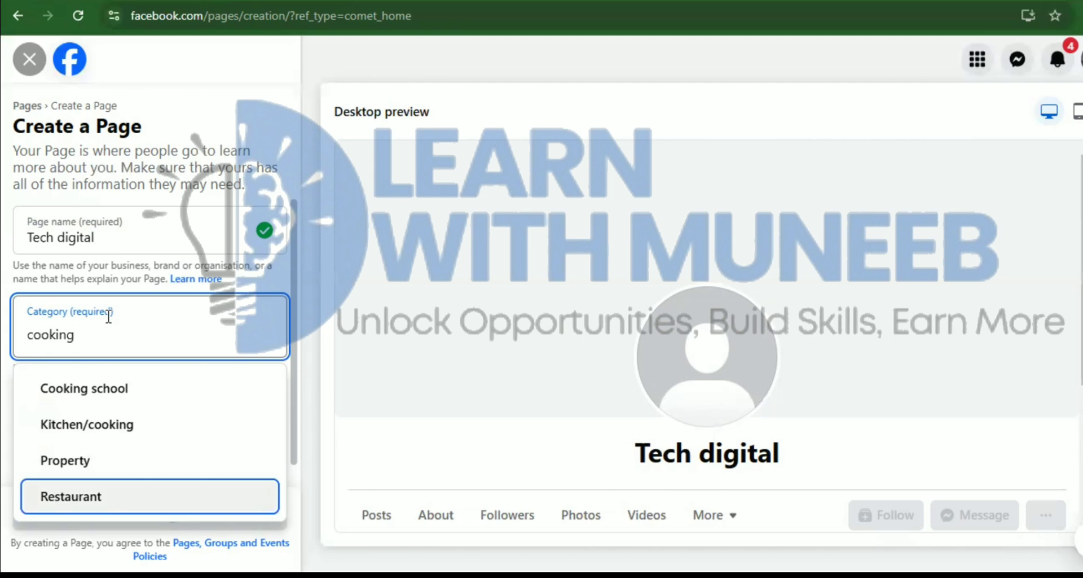
pyautogui.press('BackSpace')
pyautogui.press('BackSpace')
pyautogui.press('BackSpace')
pyautogui.press('BackSpace')
pyautogui.press('BackSpace')
pyautogui.press('BackSpace')
pyautogui.press('BackSpace')
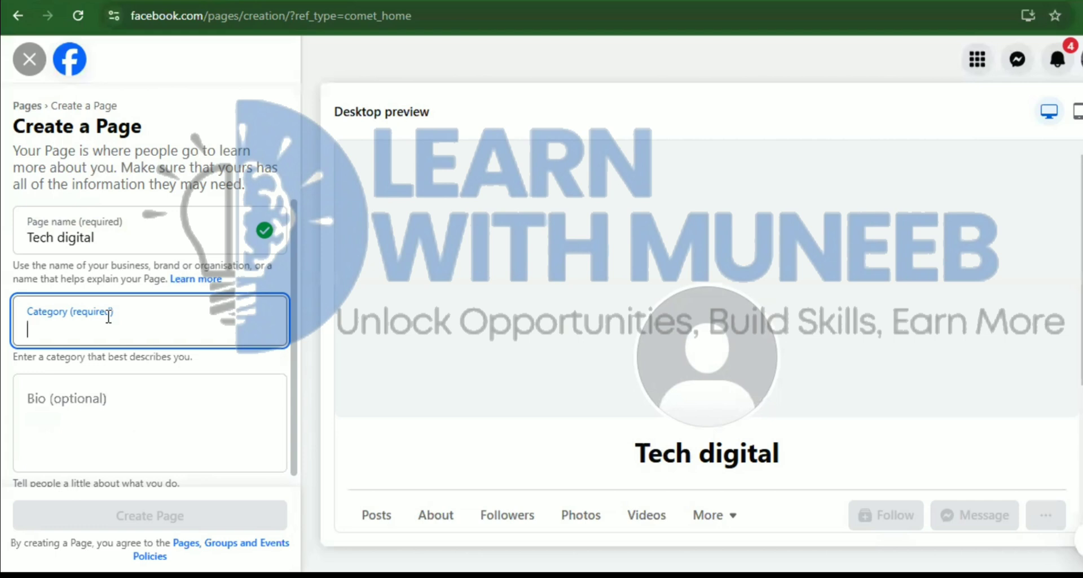
pyautogui.write('cosm')
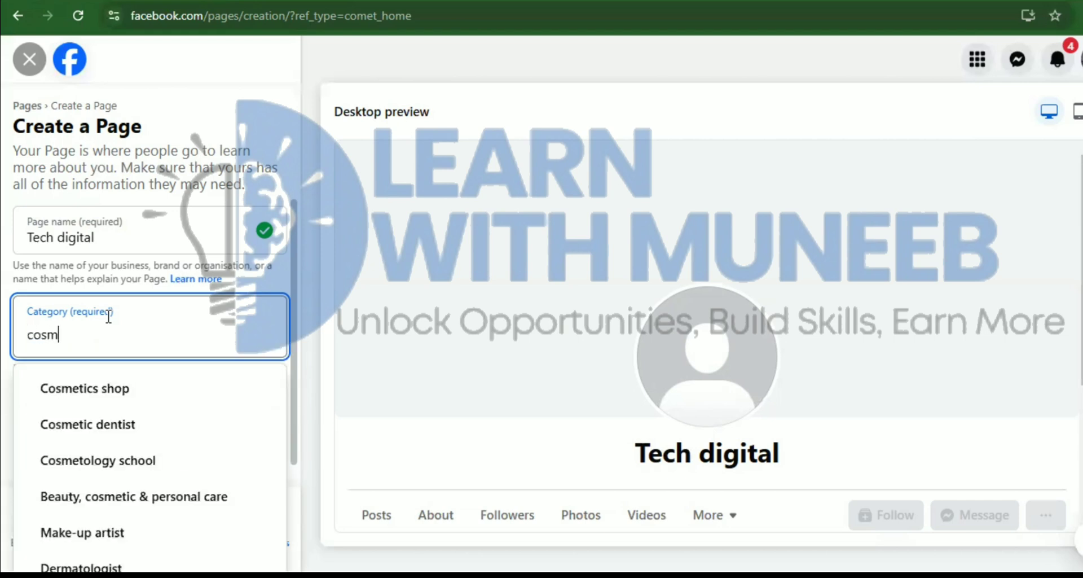
pyautogui.press('Down')
pyautogui.press('Down')
pyautogui.press('Down')
pyautogui.press('Down')
pyautogui.press('Return')
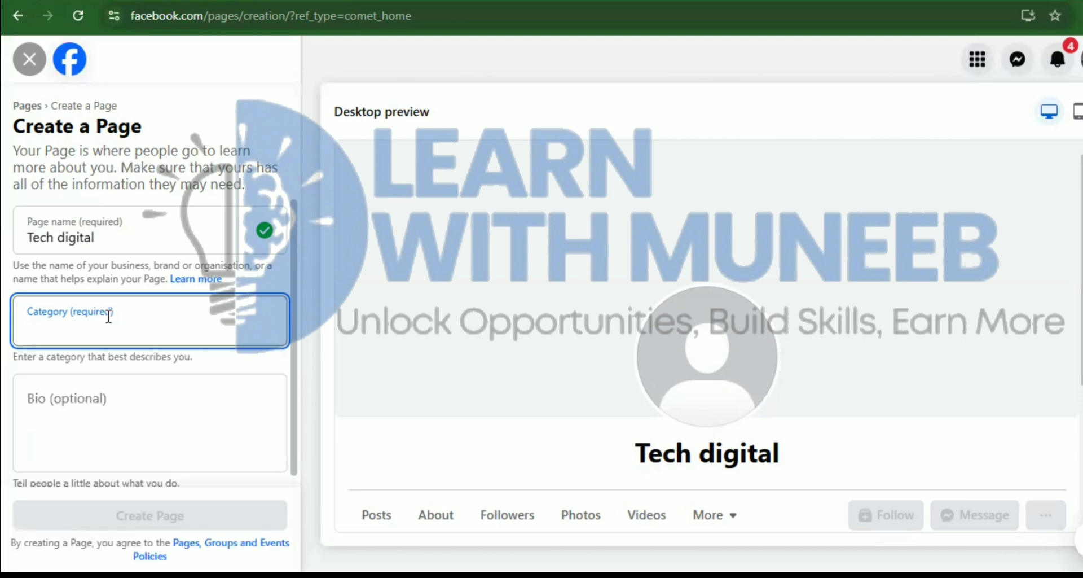
pyautogui.write('beauty')
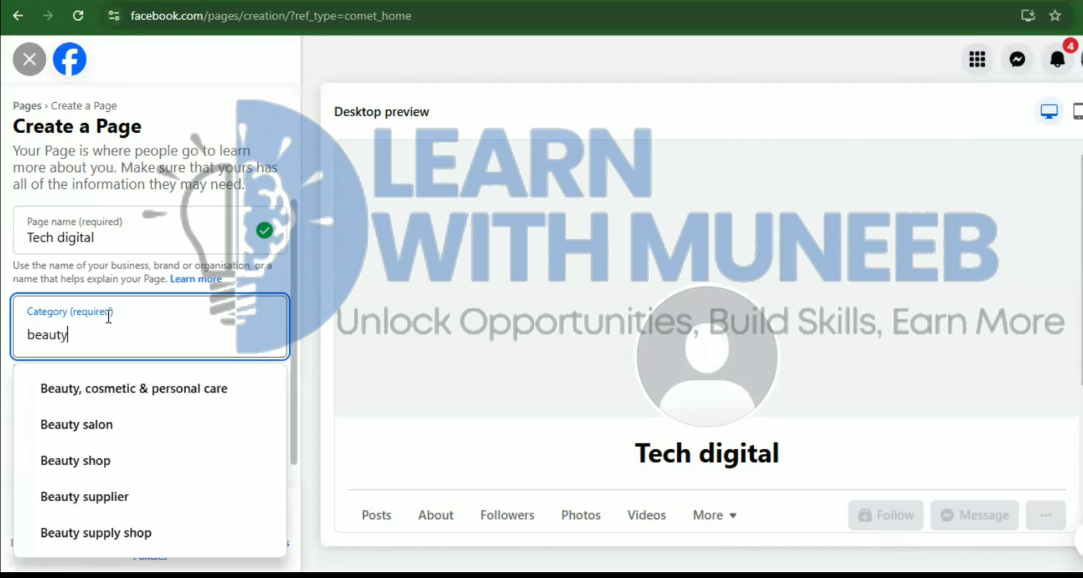
pyautogui.press('Down')
pyautogui.press('Down')
pyautogui.press('Down')
pyautogui.press('Down')
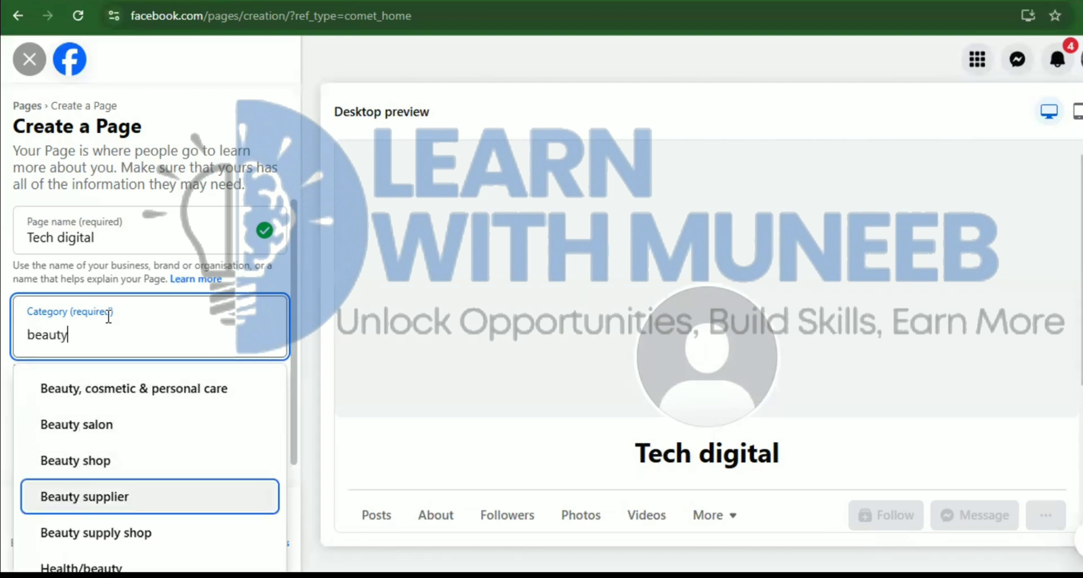
pyautogui.press('BackSpace')
pyautogui.press('BackSpace')
pyautogui.press('BackSpace')
pyautogui.press('BackSpace')
pyautogui.press('BackSpace')
pyautogui.press('BackSpace')
# Search 'digital' again, choose the Social media agency category, and move on to Bio
pyautogui.write('te')
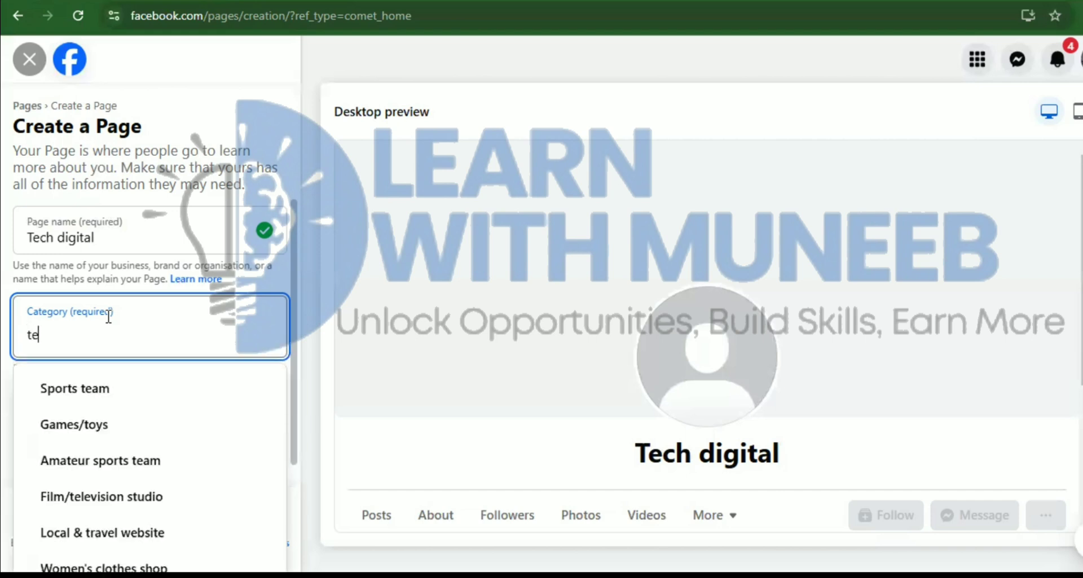
pyautogui.press('BackSpace')
pyautogui.press('BackSpace')
pyautogui.write('digital')
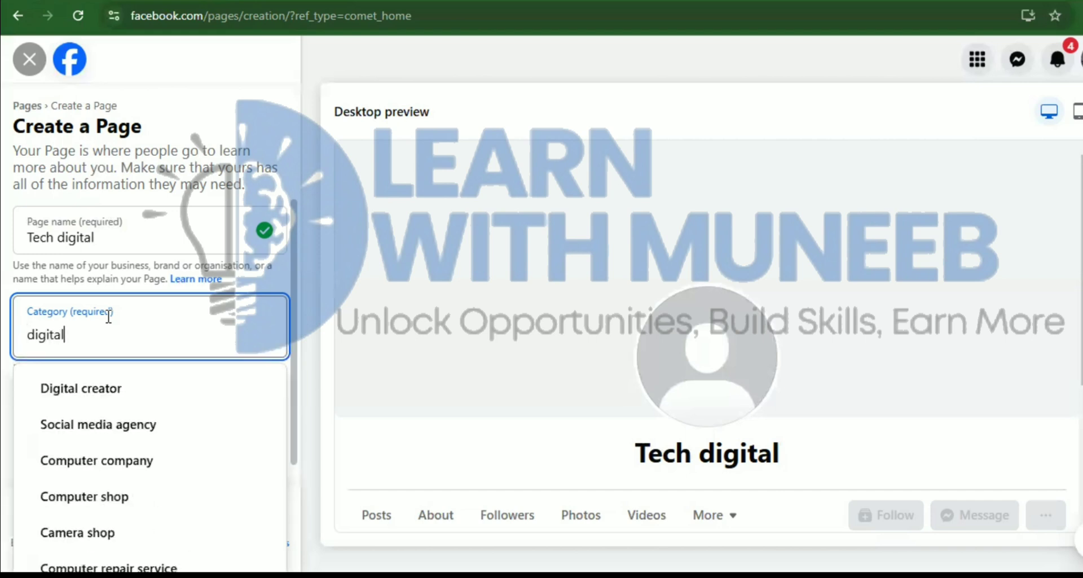
pyautogui.press('Down')
pyautogui.press('Return')
pyautogui.scroll(-1, 109, 316)
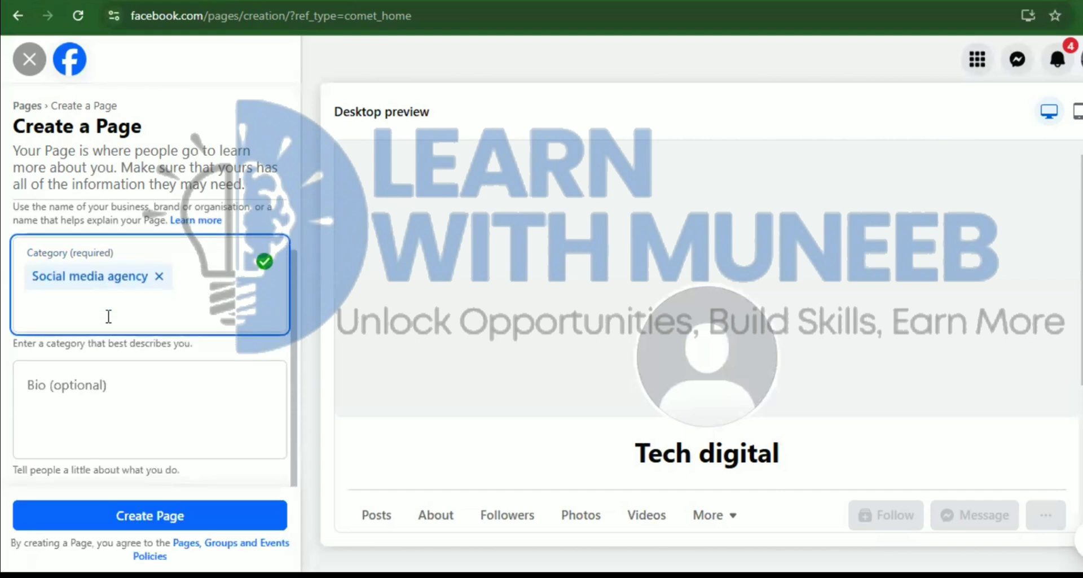
pyautogui.press('Tab')
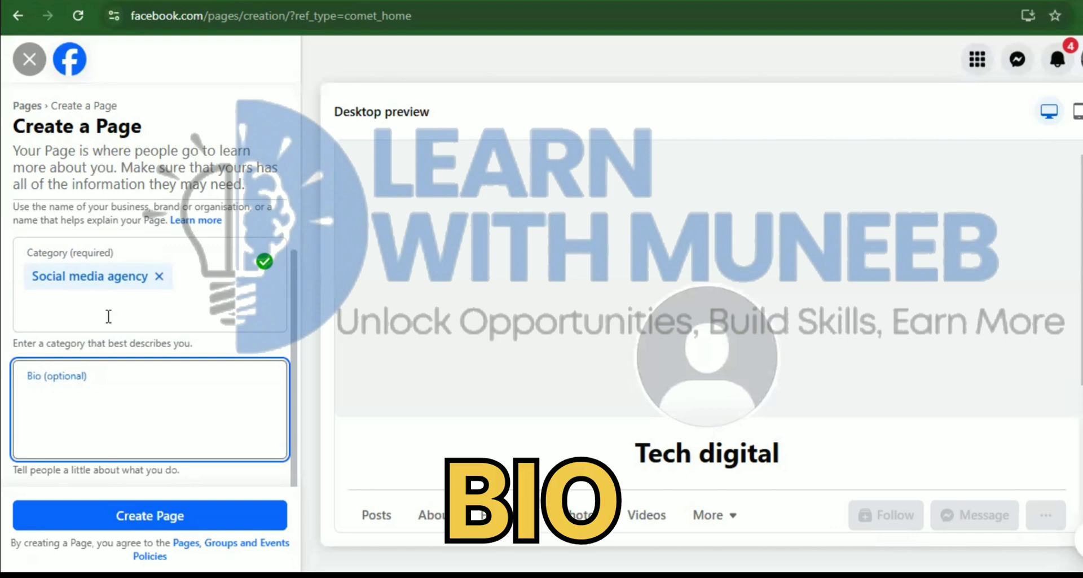
pyautogui.scroll(1, 109, 316)
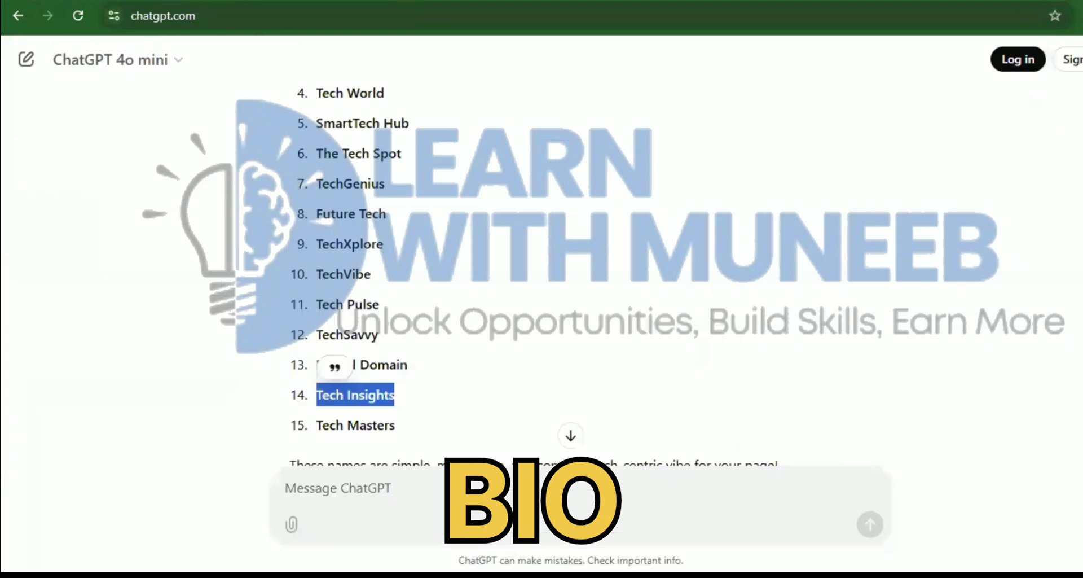
# Ask ChatGPT for a Facebook bio for Tech digital, offering social media marketing and AI automation
pyautogui.click(394, 485)
pyautogui.write('give me ')
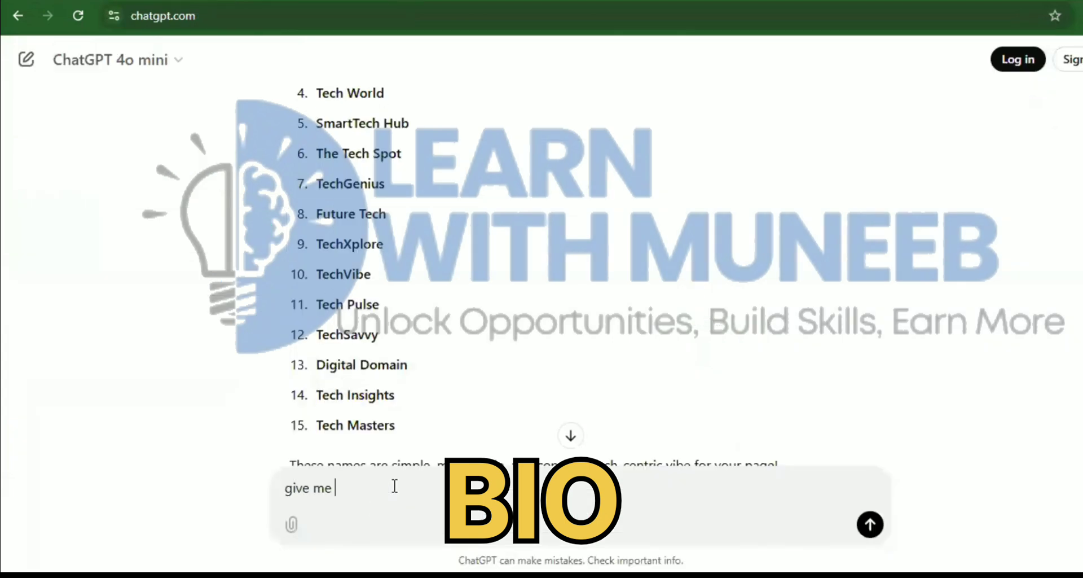
pyautogui.write('the bio ')
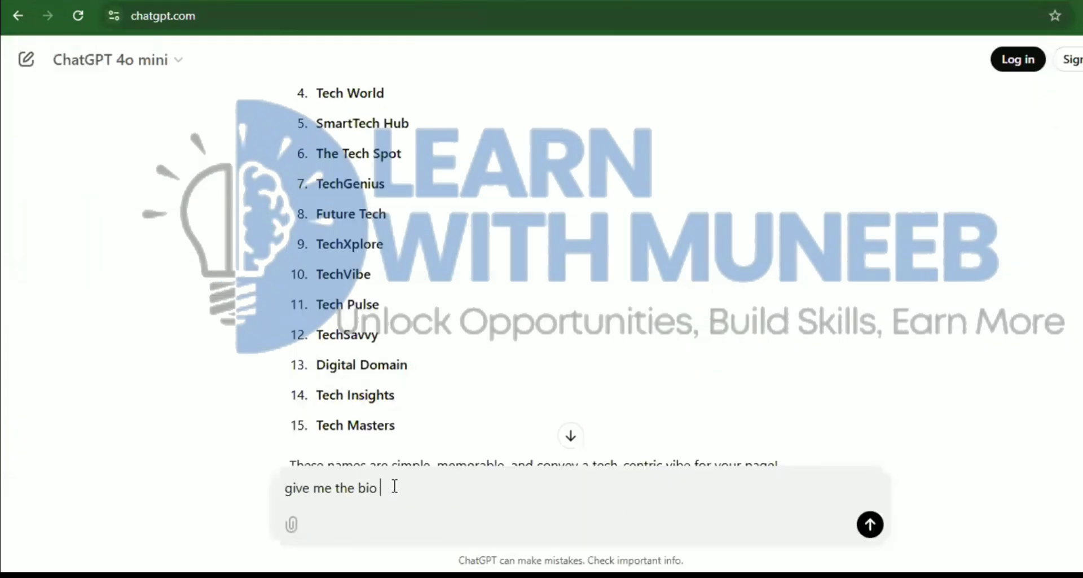
pyautogui.write('for facebook page ')
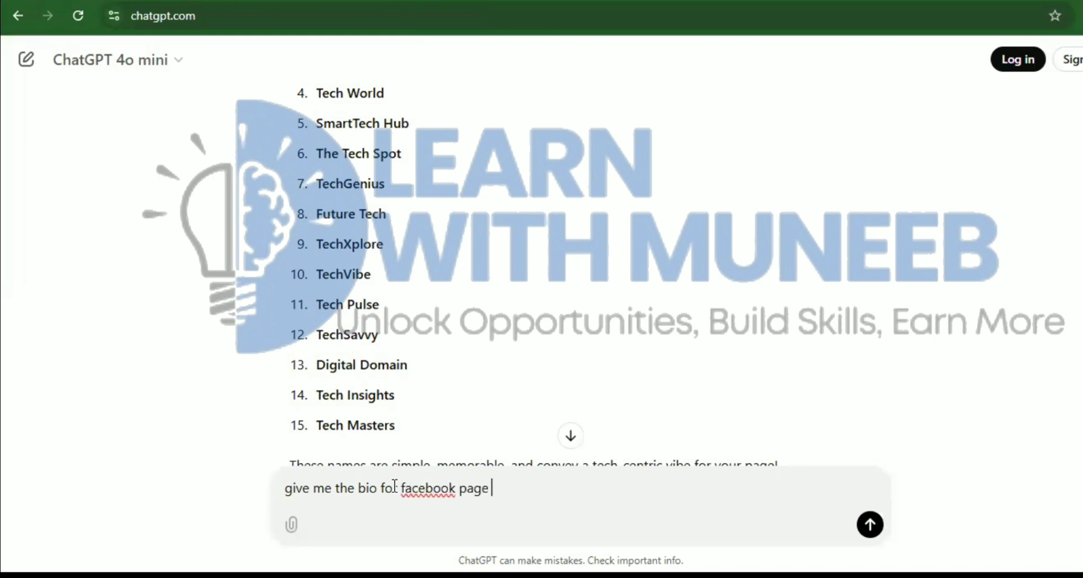
pyautogui.write('my brand name is ')
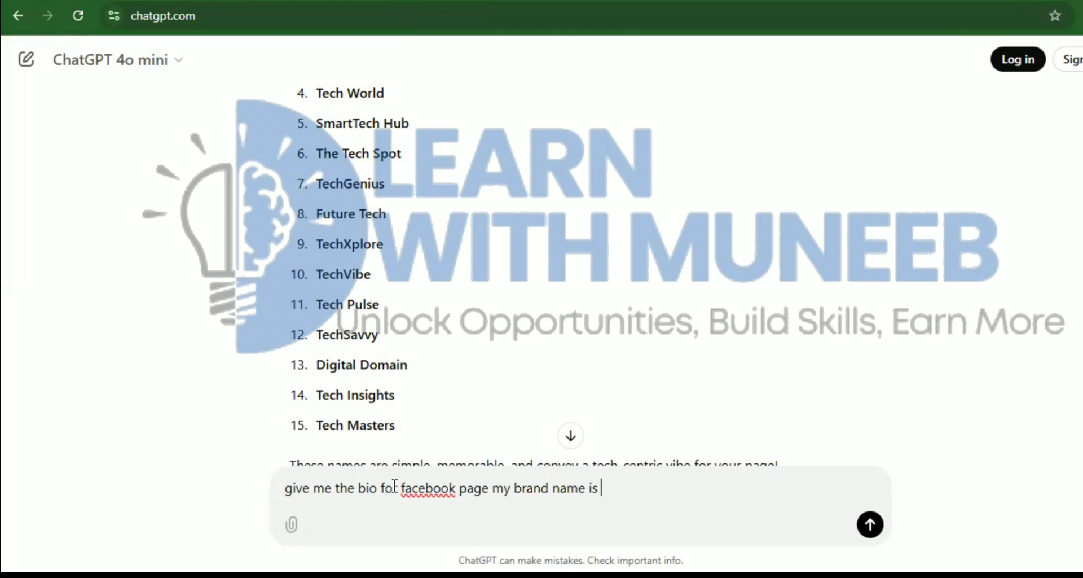
pyautogui.write('tech')
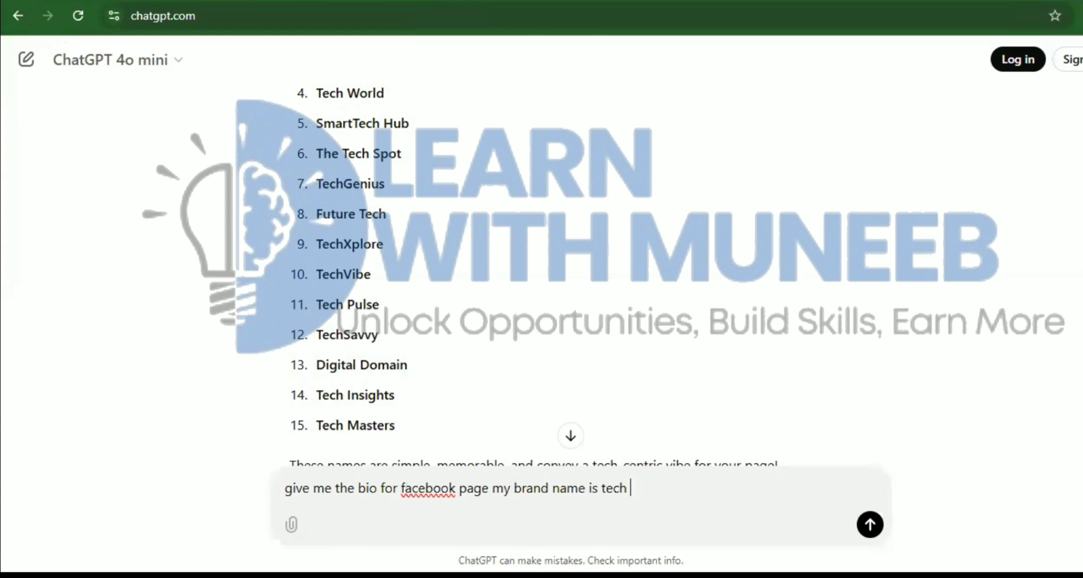
pyautogui.write('digital ')
pyautogui.write('i am offerin')
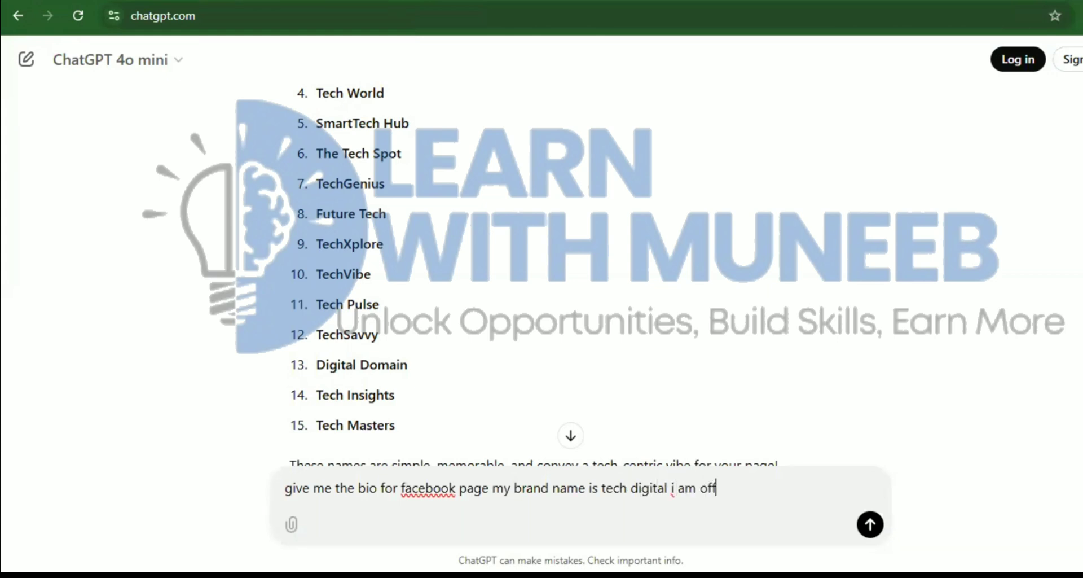
pyautogui.write('g a so')
pyautogui.write('cial media marketi')
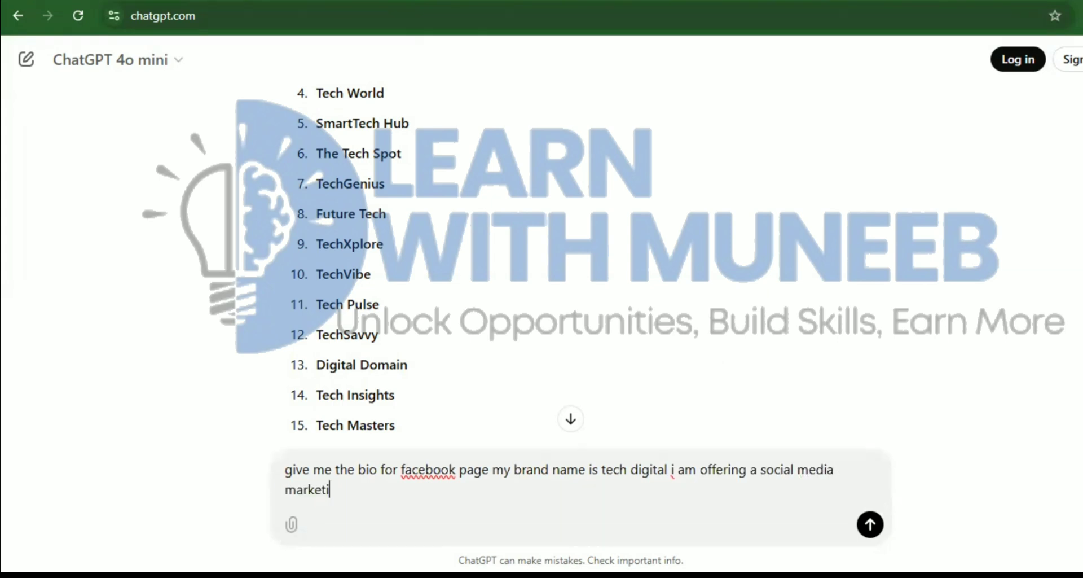
pyautogui.write('ng services and ')
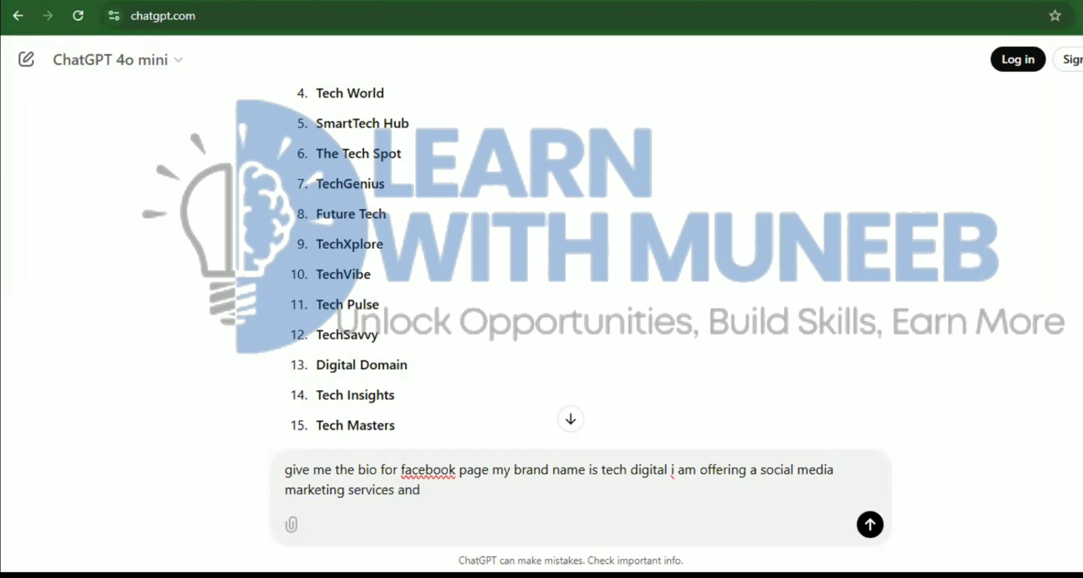
pyautogui.write('ai automatinon')
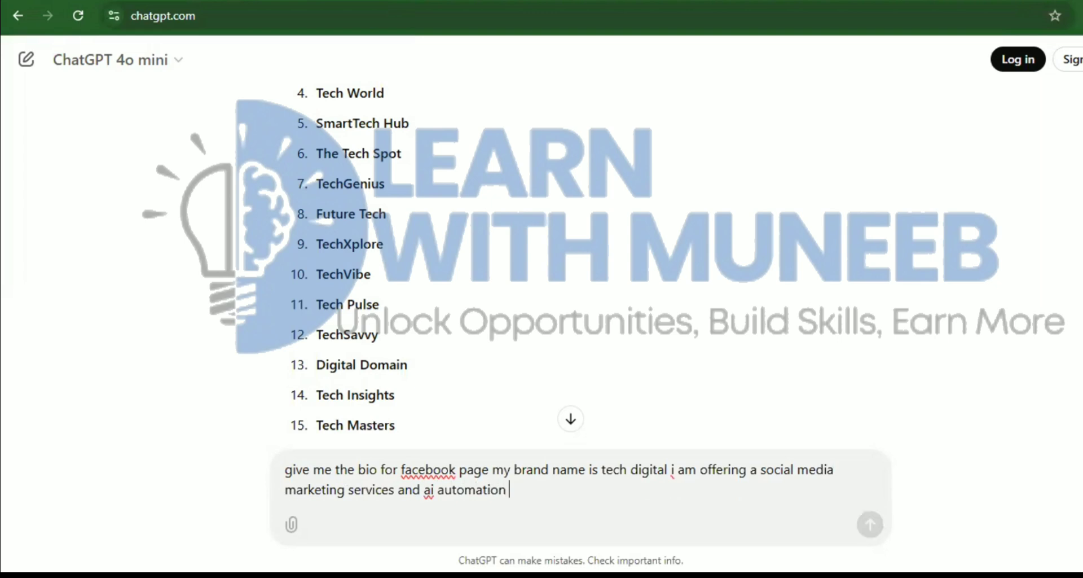
pyautogui.scroll(-2, 571, 260)
pyautogui.click(509, 490)
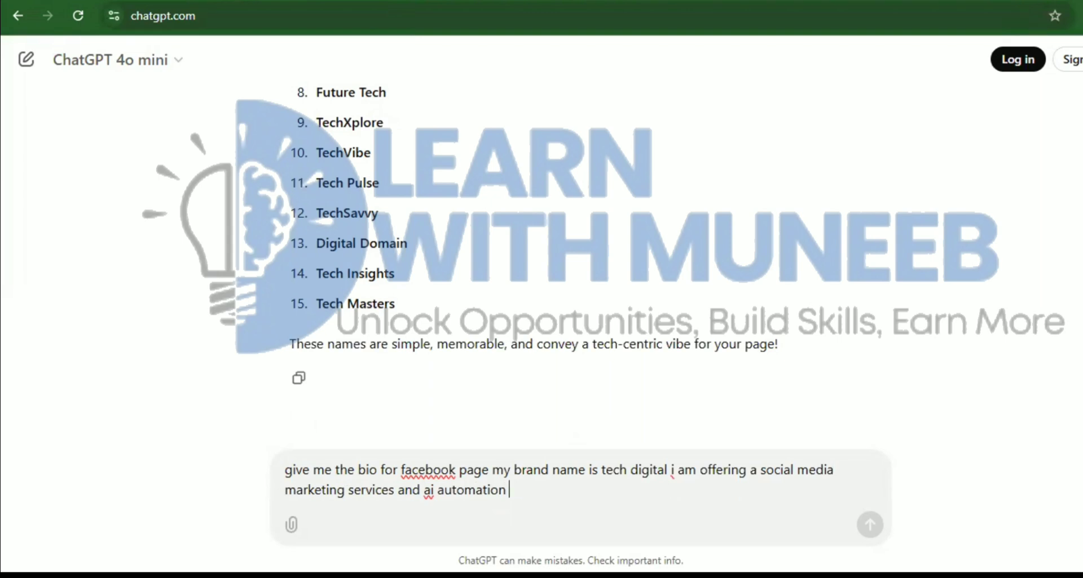
pyautogui.press('Return')
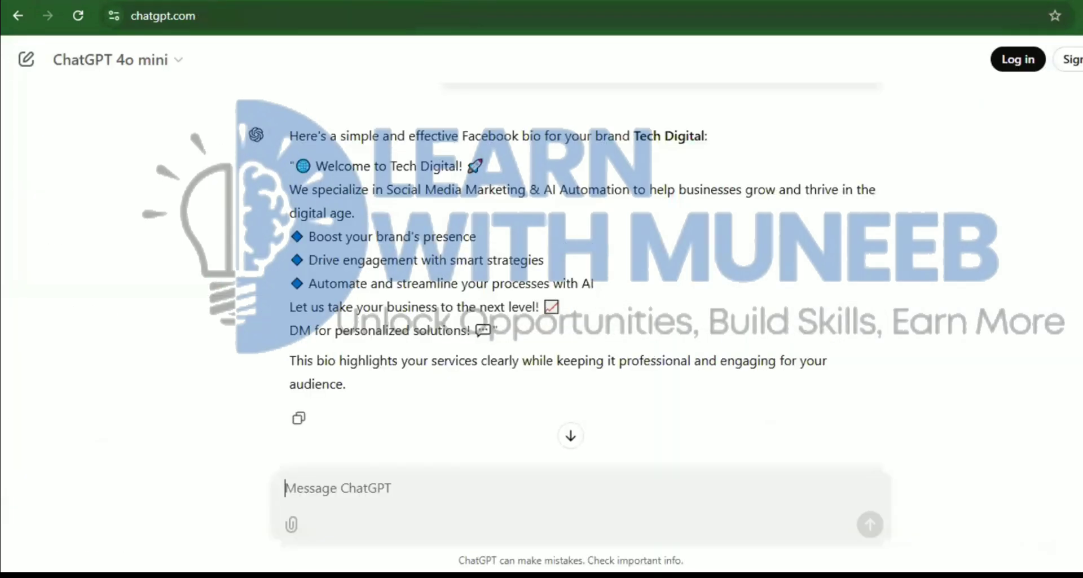
# Select the generated bio and paste it into the Page's Bio field
pyautogui.scroll(1, 566, 289)
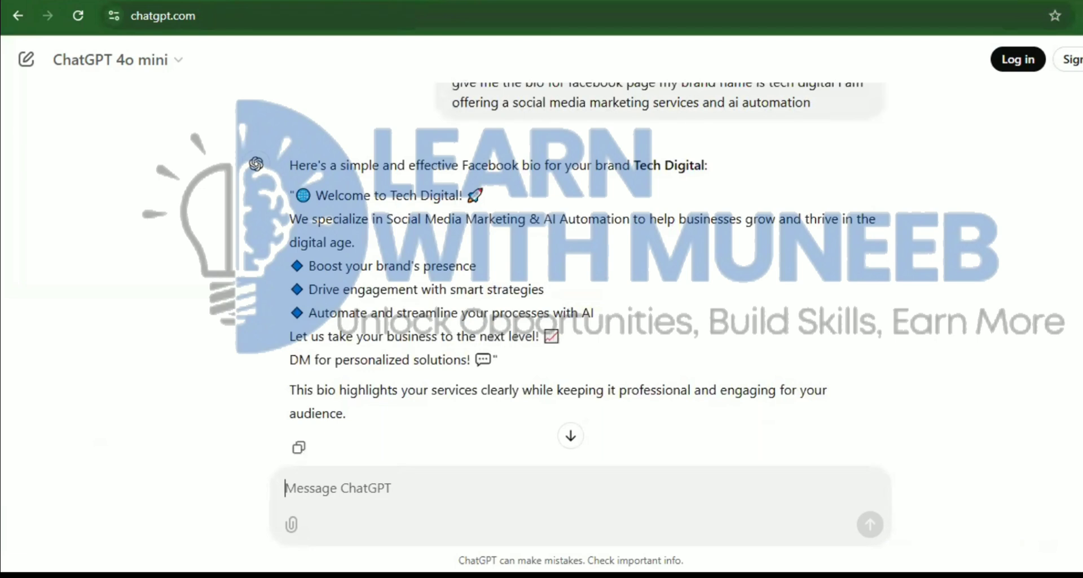
pyautogui.moveTo(291, 193); pyautogui.dragTo(532, 364)
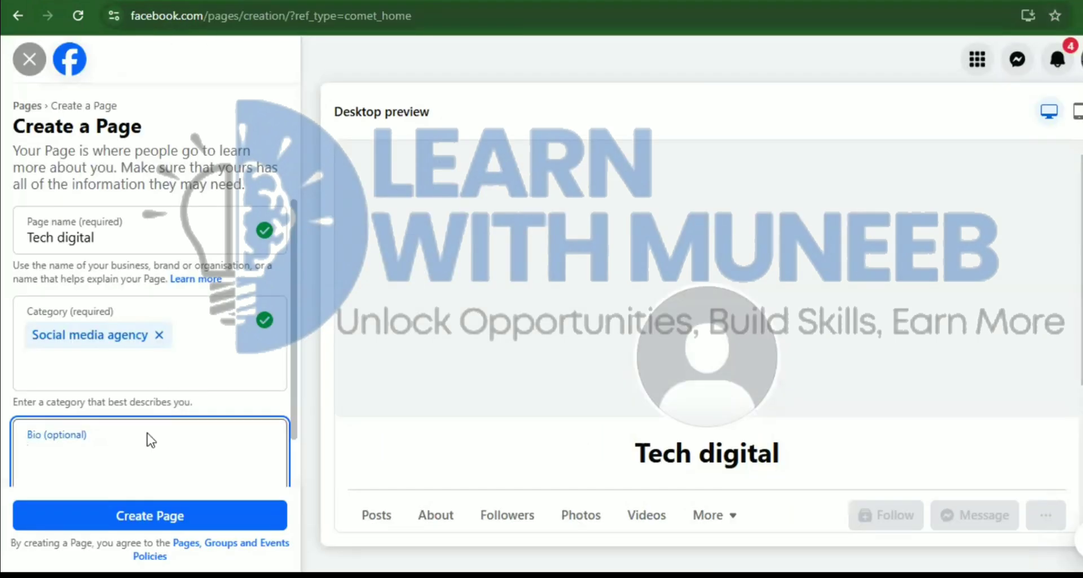
pyautogui.write('"🌐 Welcome to Tech Digital! 🚀 We specialize in Social Media Marketing & AI Automation to help businesses grow and thrive in the digital age. 🔷 Boost your brand\'s presence 🔷 Drive engagement with smart strategies 🔷 Automate and streamline your process')
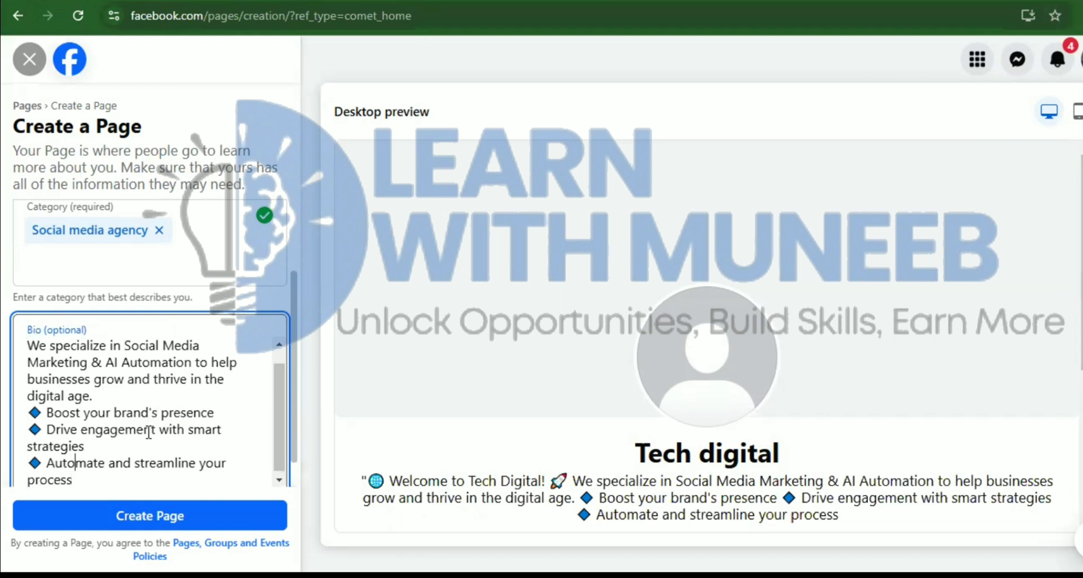
# Remove the opening quotation mark and the '!' after Tech Digital from the bio
pyautogui.press('Up')
pyautogui.press('Up')
pyautogui.press('Up')
pyautogui.press('Up')
pyautogui.press('Up')
pyautogui.press('Up')
pyautogui.press('Up')
pyautogui.press('Up')
pyautogui.press('Up')
pyautogui.press('Right')
pyautogui.press('BackSpace')
pyautogui.press('Right')
pyautogui.press('Right')
pyautogui.press('Right')
pyautogui.press('Right')
pyautogui.press('Right')
pyautogui.press('Right')
pyautogui.press('Right')
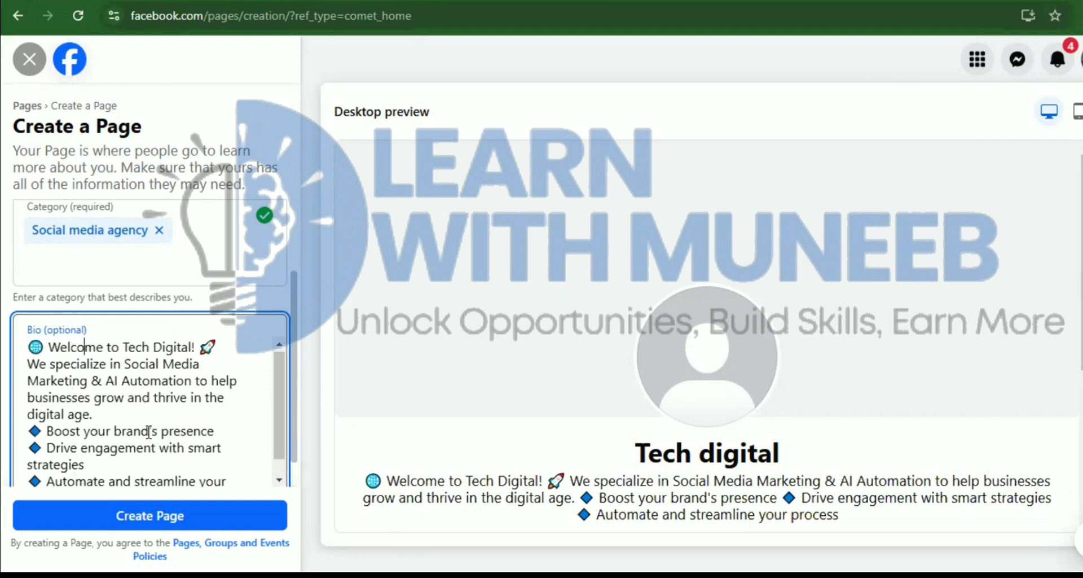
pyautogui.press('Right')
pyautogui.press('Right')
pyautogui.press('Right')
pyautogui.press('Right')
pyautogui.press('Right')
pyautogui.press('Right')
pyautogui.press('Right')
pyautogui.press('Right')
pyautogui.press('Right')
pyautogui.press('Right')
pyautogui.press('Right')
pyautogui.press('Right')
pyautogui.press('Right')
pyautogui.press('Right')
pyautogui.press('Right')
pyautogui.press('Right')
pyautogui.press('Right')
pyautogui.press('Right')
pyautogui.press('Right')
pyautogui.press('BackSpace')
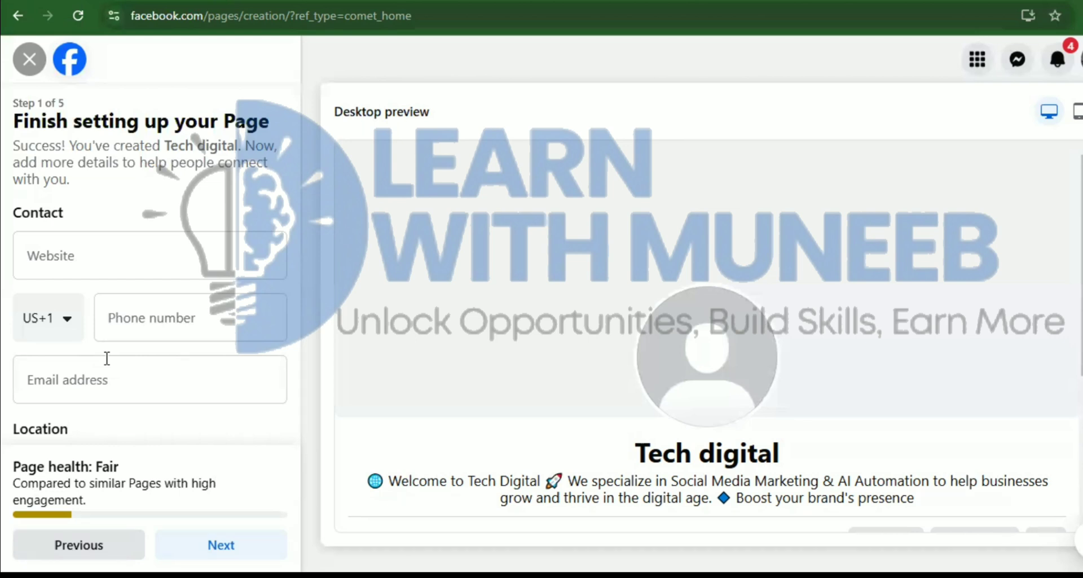
# Skip past Website, enter a phone number under US+1, then clear the rejected number
pyautogui.scroll(-1, 107, 358)
pyautogui.scroll(1, 107, 358)
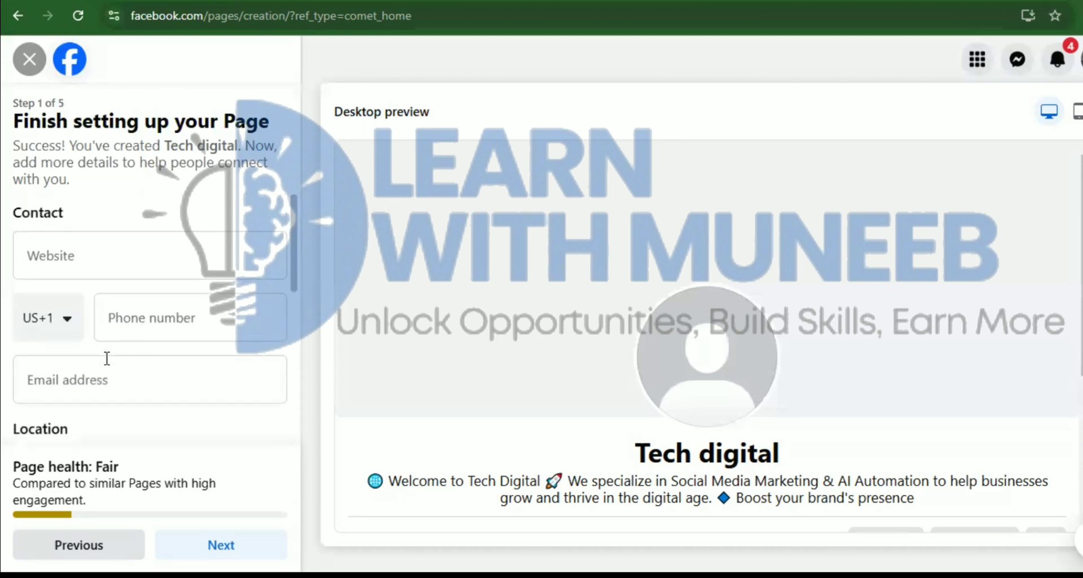
pyautogui.press('Tab')
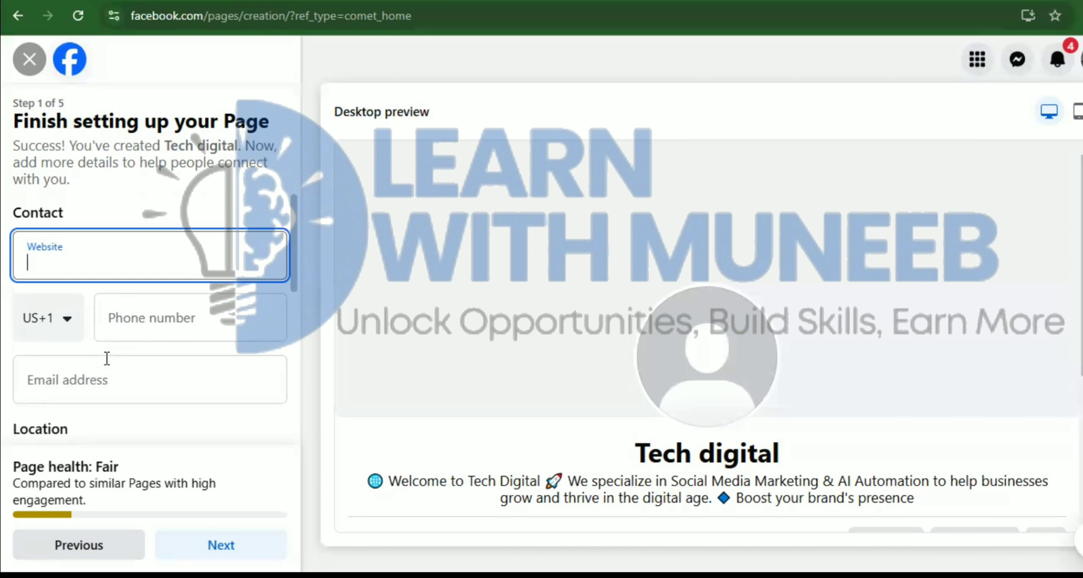
pyautogui.scroll(-1, 106, 359)
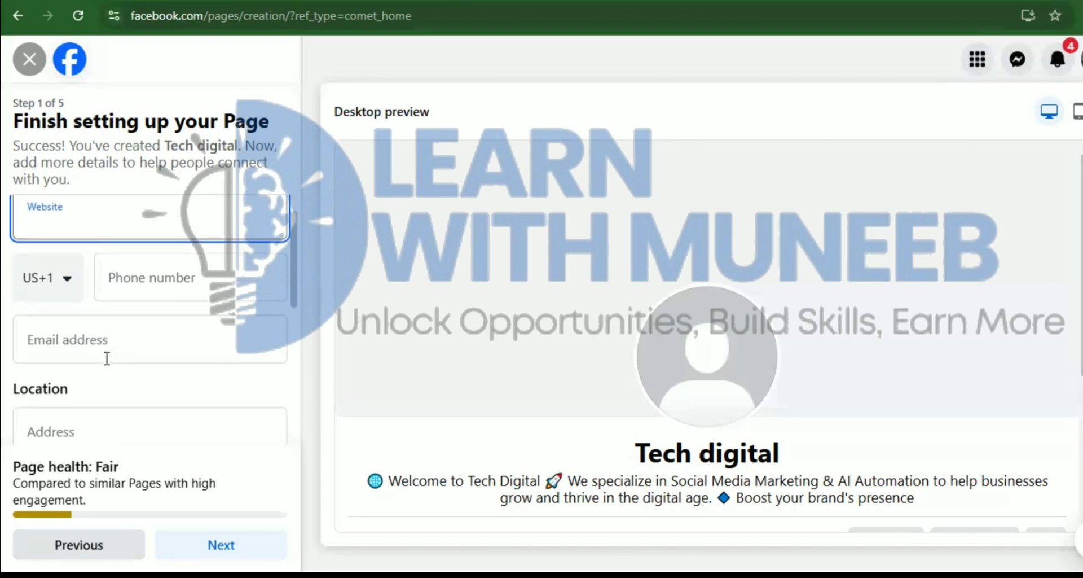
pyautogui.press('Tab')
pyautogui.press('Tab')
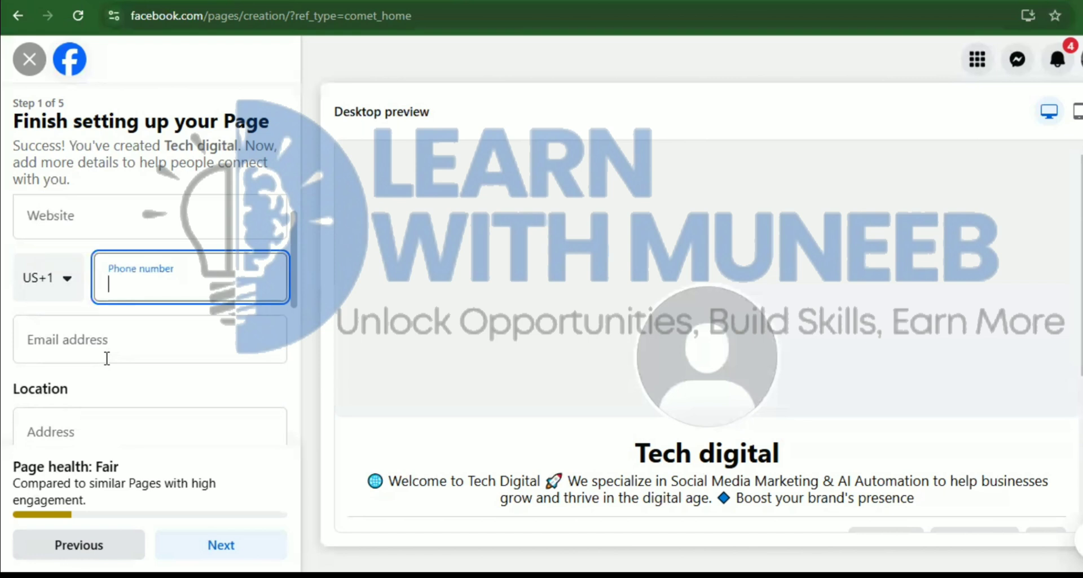
pyautogui.scroll(-4, 107, 358)
pyautogui.scroll(5, 5, 186)
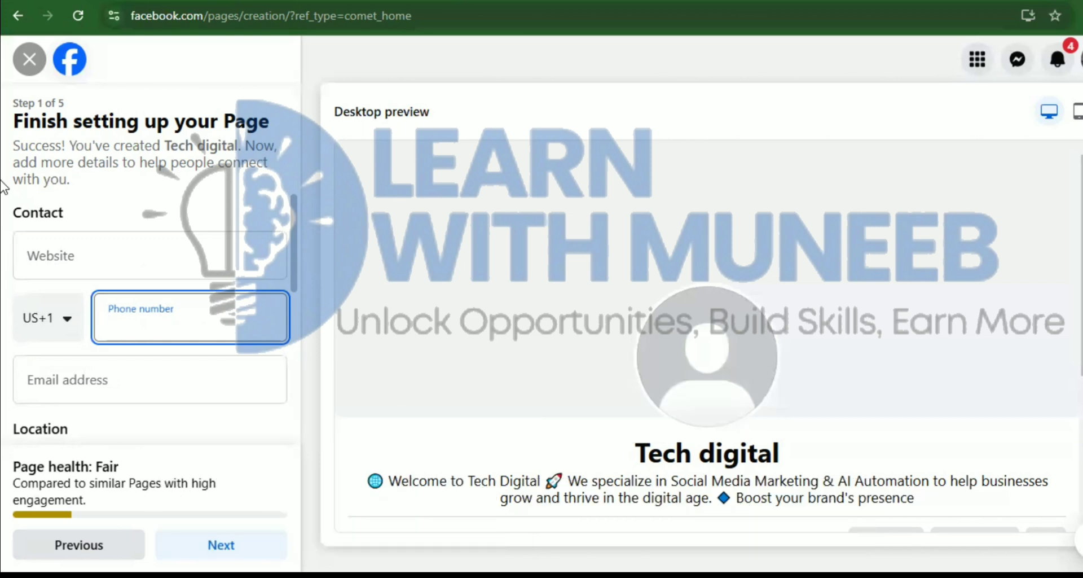
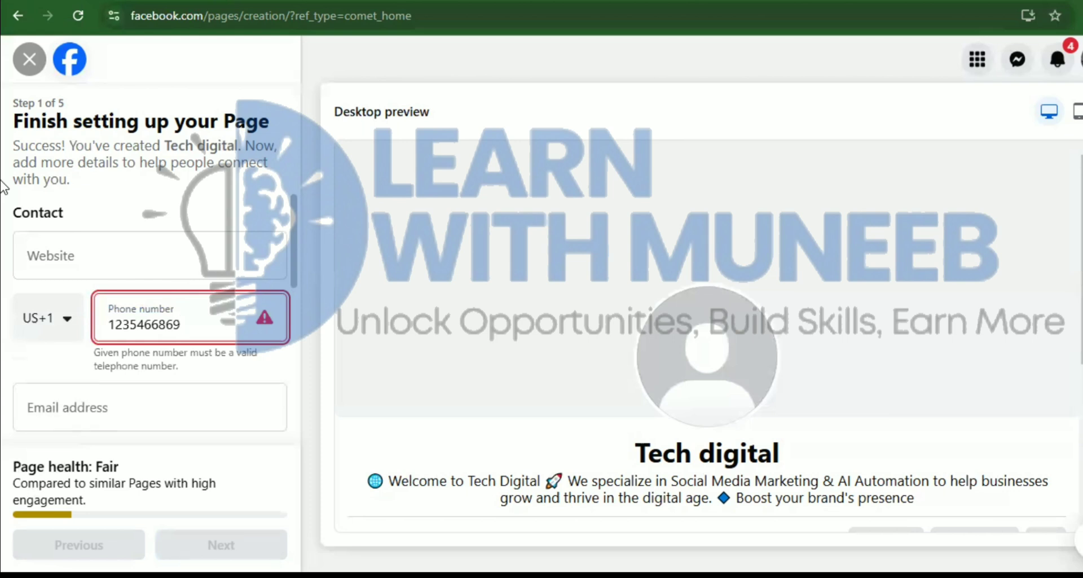
pyautogui.hotkey('ctrl', 'a')
pyautogui.press('BackSpace')
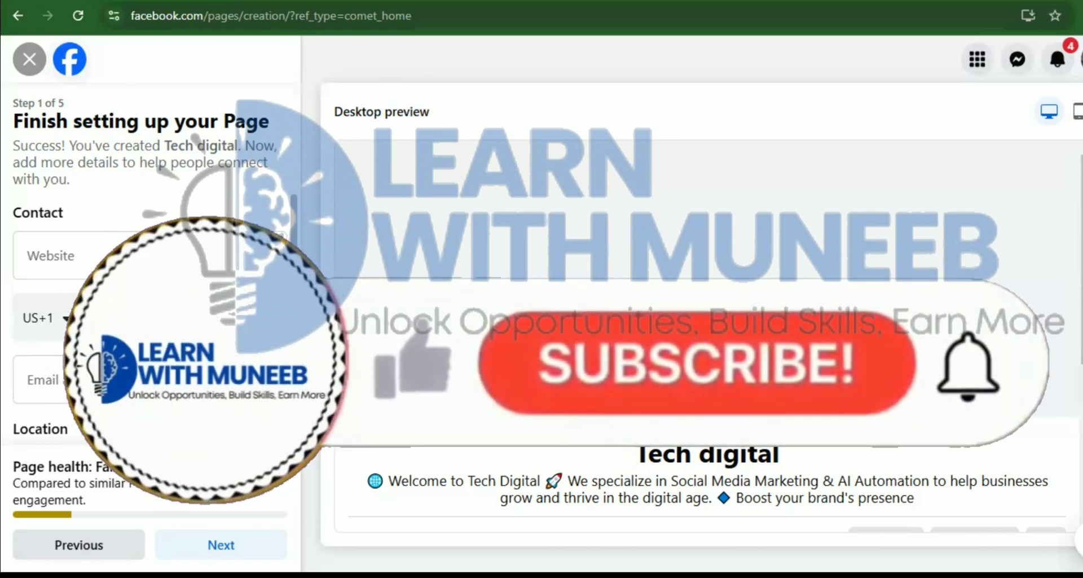
# Change the calling code to Pakistan PK+92 and type the phone number again
pyautogui.click(64, 320)
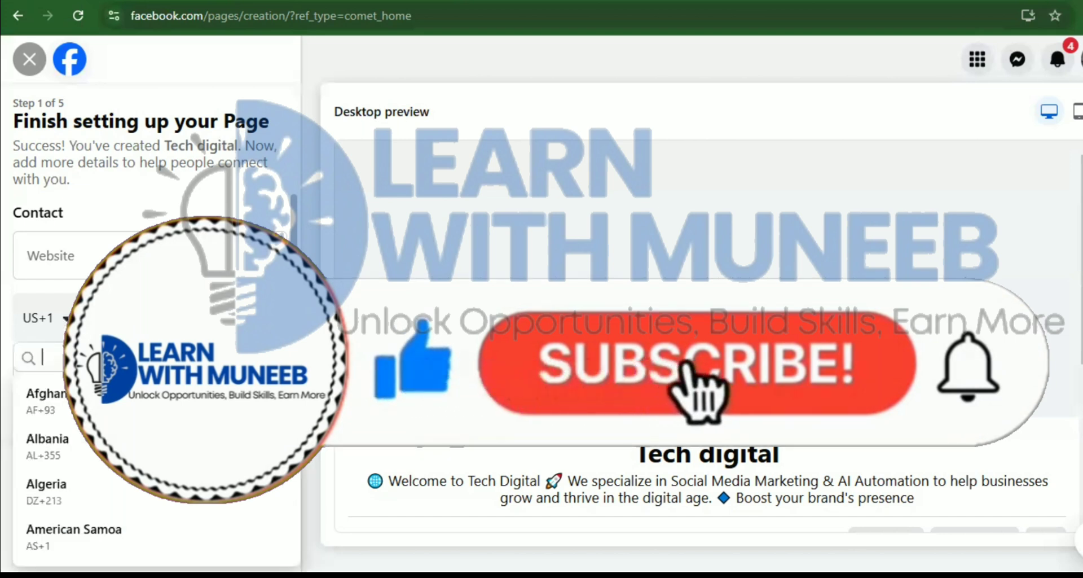
pyautogui.write('pak')
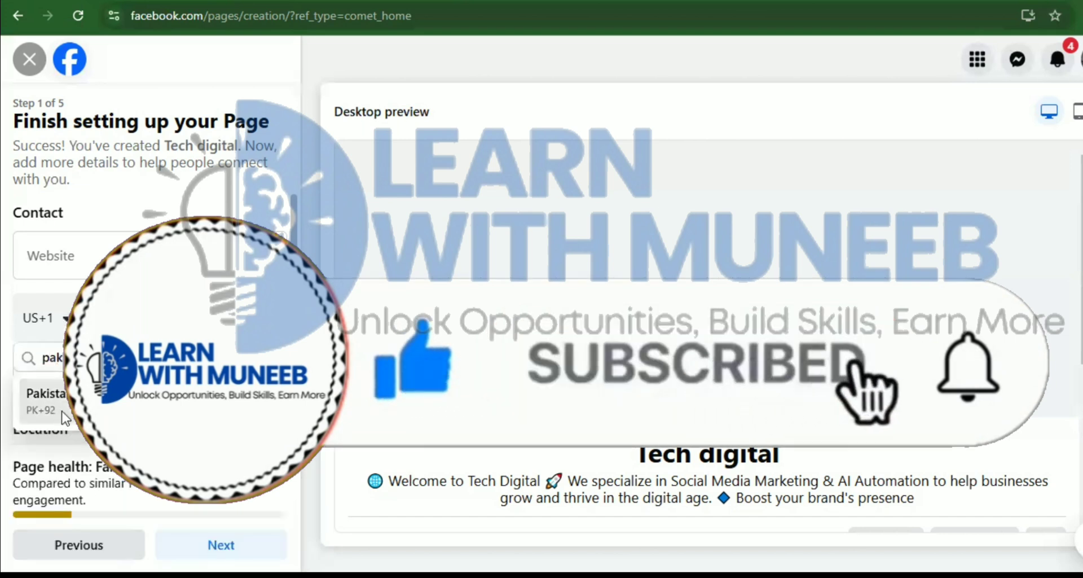
pyautogui.click(84, 401)
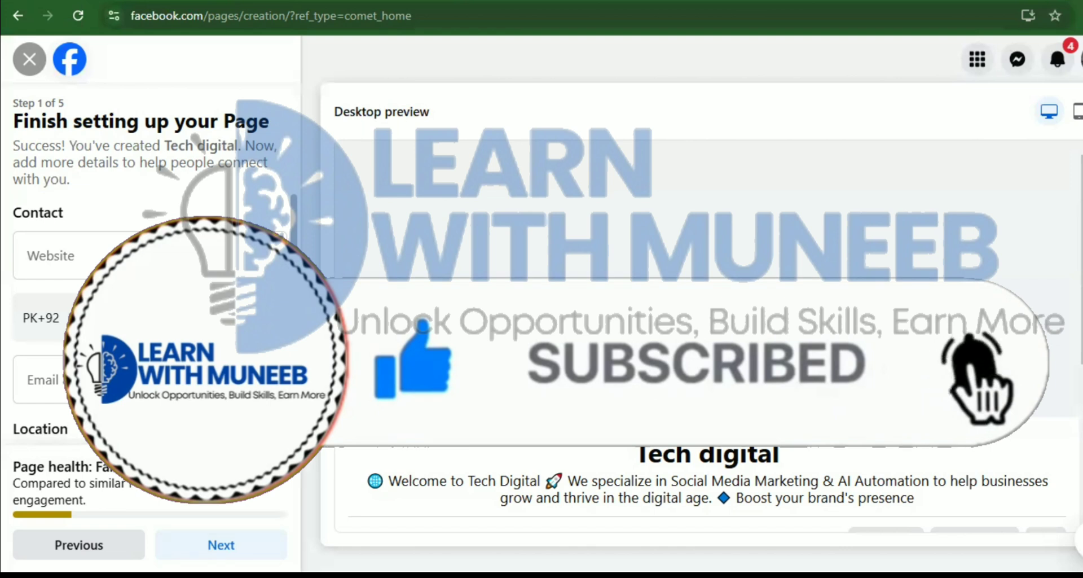
pyautogui.write('3')
pyautogui.press('BackSpace')
pyautogui.write('3')
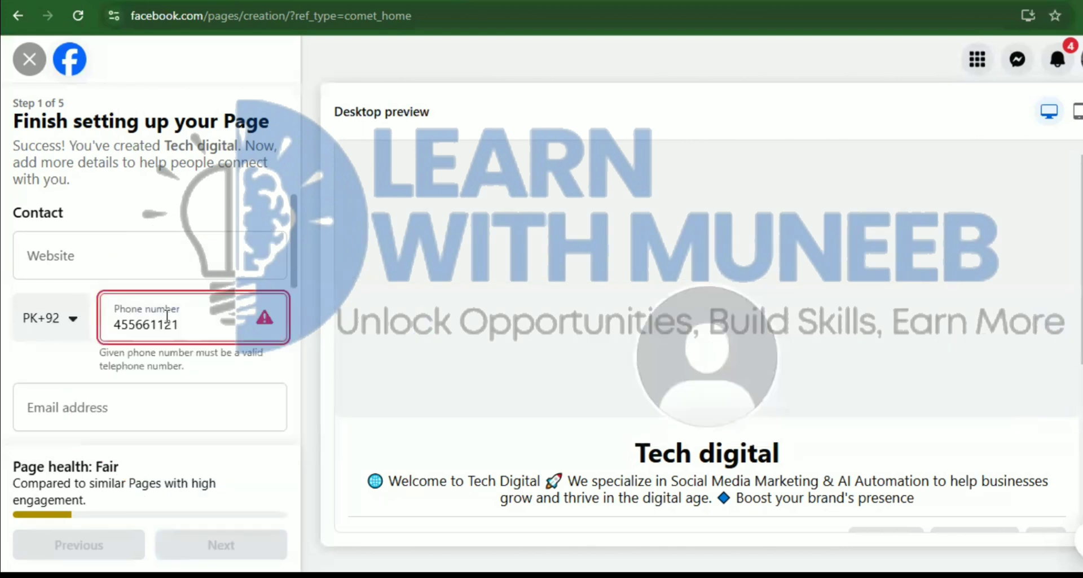
pyautogui.write('114')
pyautogui.scroll(-2, 167, 316)
# Skip the email and address fields, cancel the selected-hours window, and choose Always open
pyautogui.scroll(-1, 167, 316)
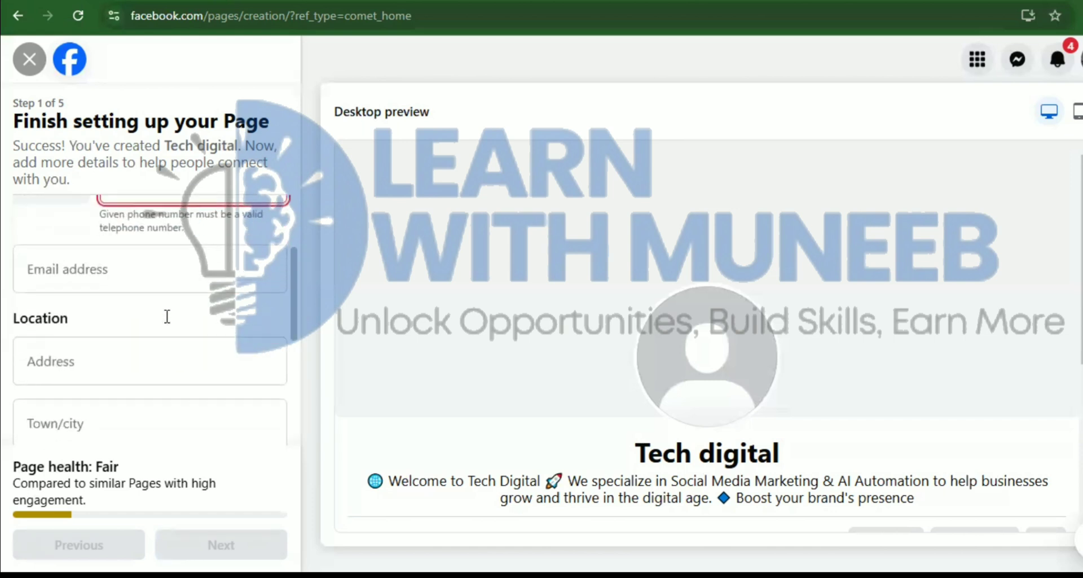
pyautogui.press('Tab')
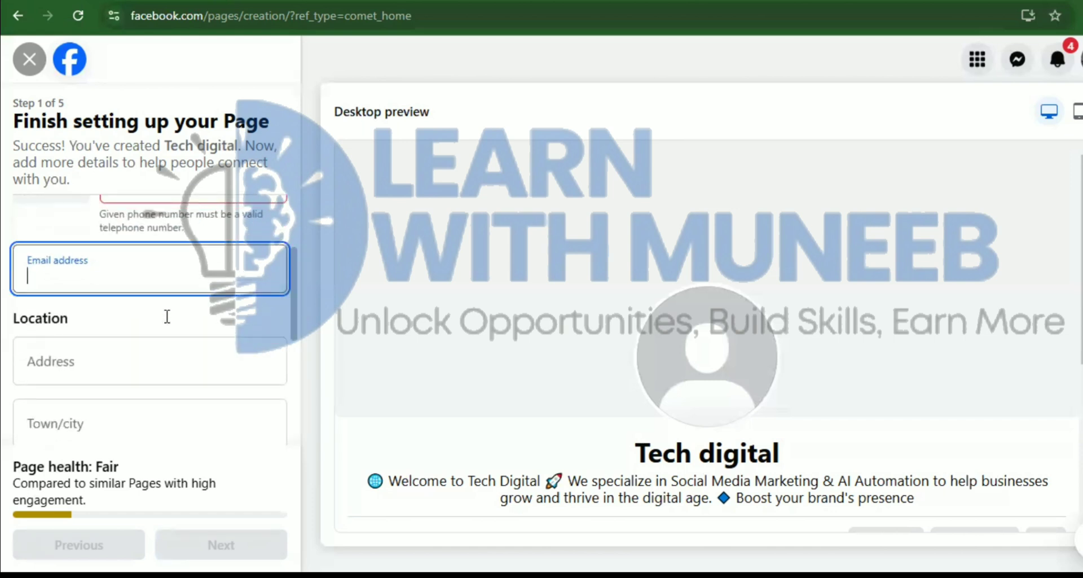
pyautogui.press('Tab')
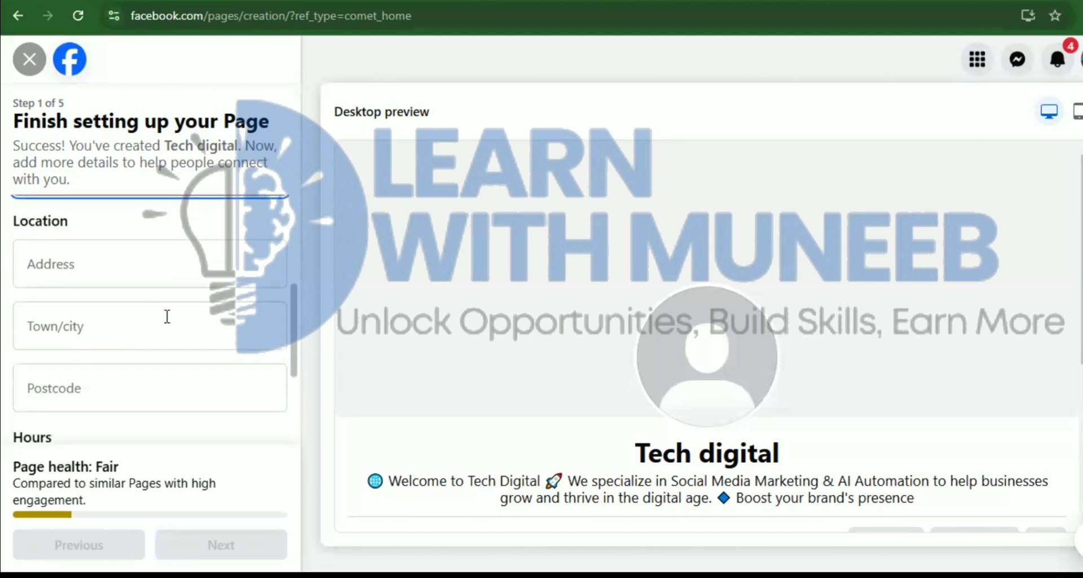
pyautogui.press('Tab')
pyautogui.scroll(-2, 167, 316)
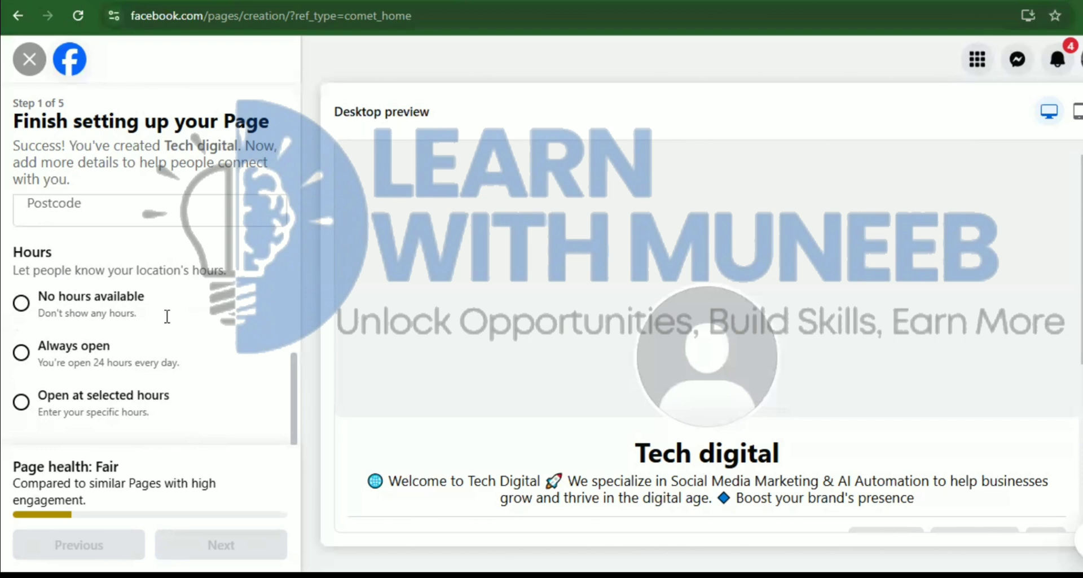
pyautogui.press('space')
pyautogui.scroll(-2, 167, 316)
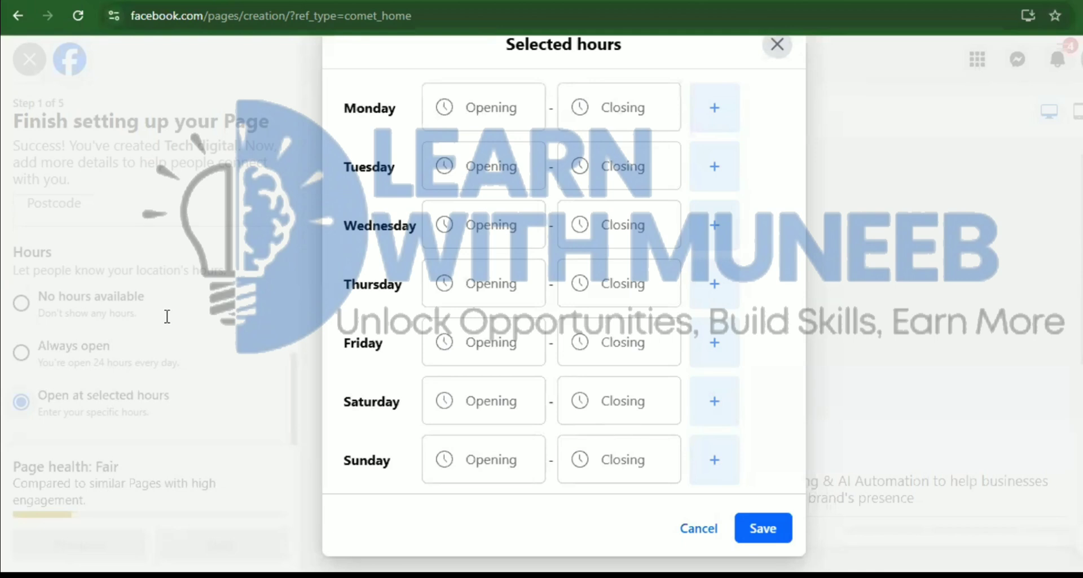
pyautogui.press('Tab')
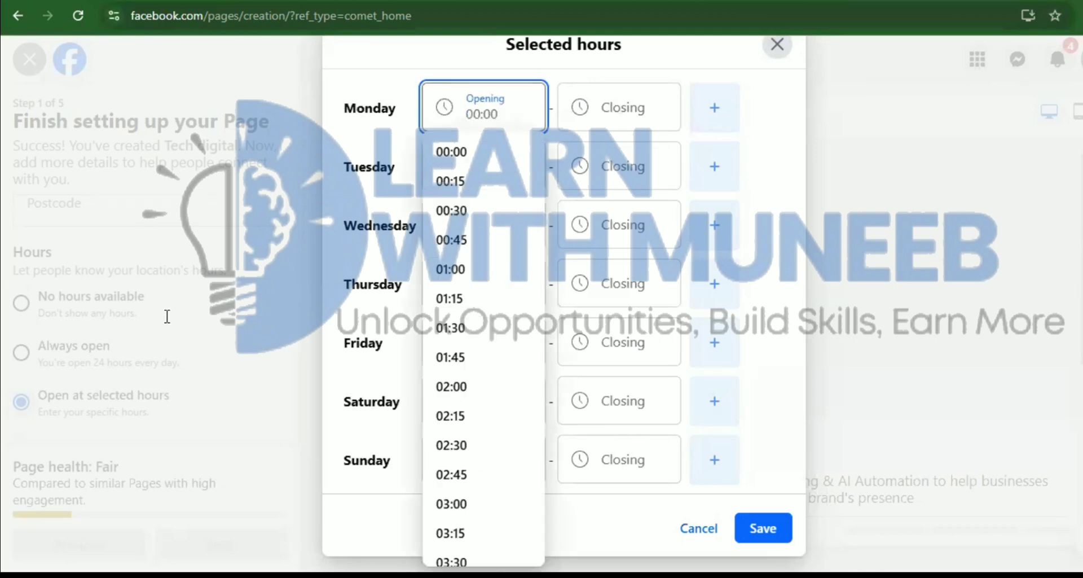
pyautogui.press('Escape')
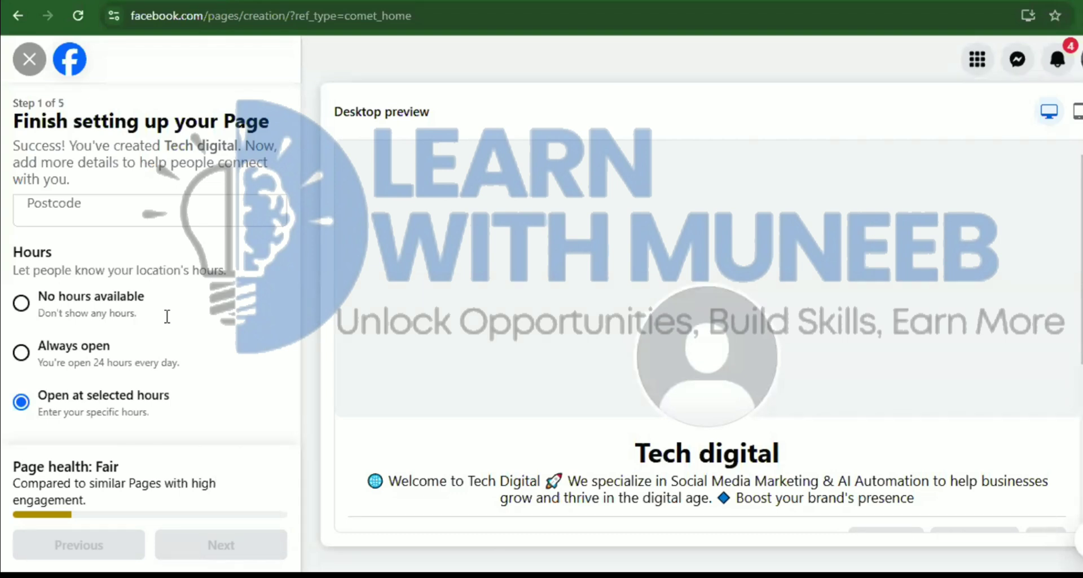
pyautogui.press('Up')
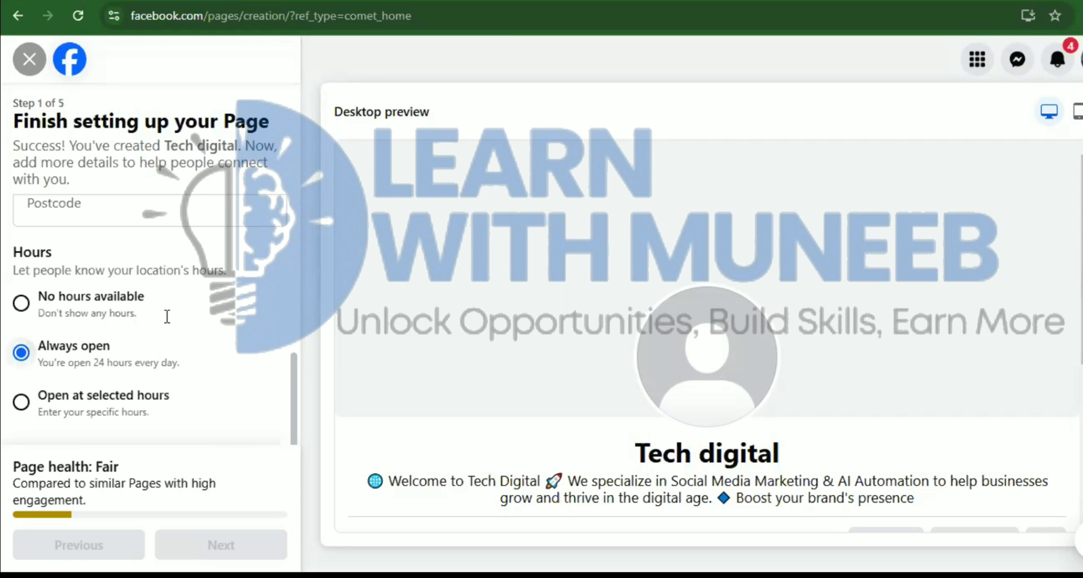
pyautogui.hotkey('shift', 'Tab')
pyautogui.hotkey('shift', 'Tab')
pyautogui.hotkey('shift', 'Tab')
pyautogui.hotkey('shift', 'Tab')
pyautogui.hotkey('shift', 'Tab')
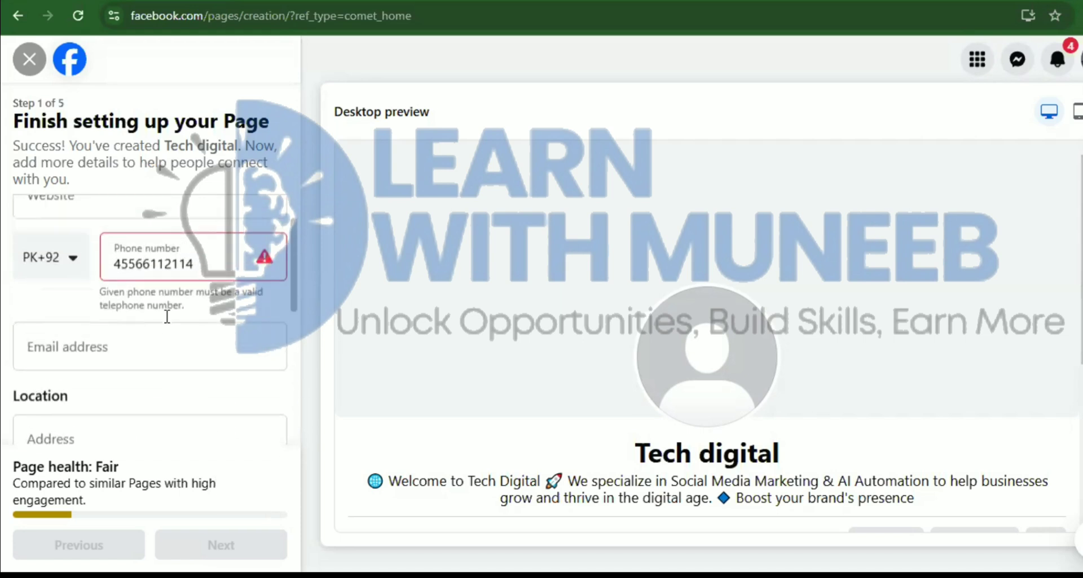
# Clear the invalid contact phone number and try submitting the Page details again
pyautogui.press('BackSpace')
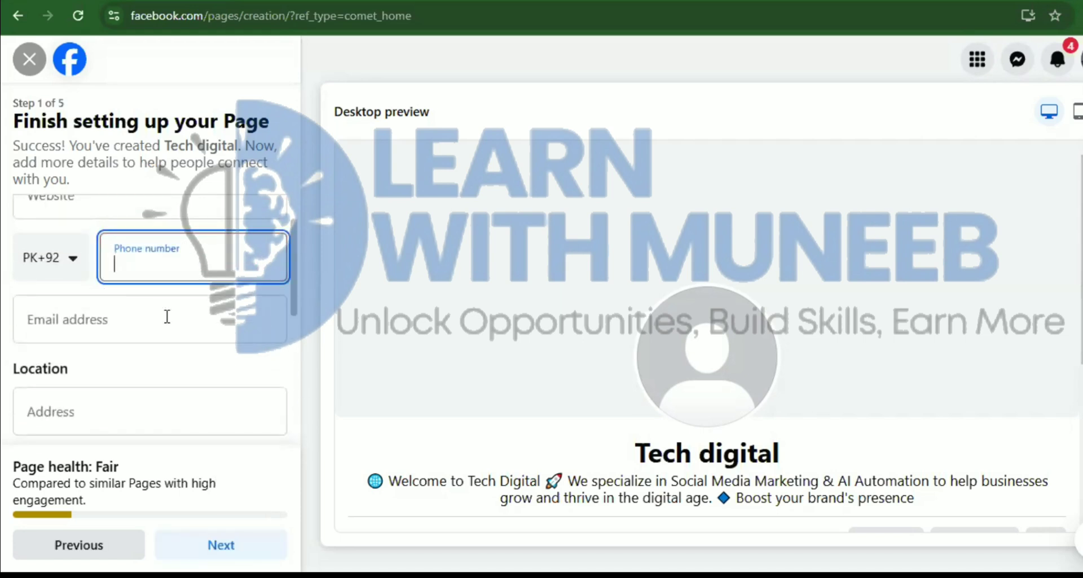
pyautogui.press('Tab')
pyautogui.press('Tab')
pyautogui.press('Tab')
pyautogui.press('Tab')
pyautogui.press('Tab')
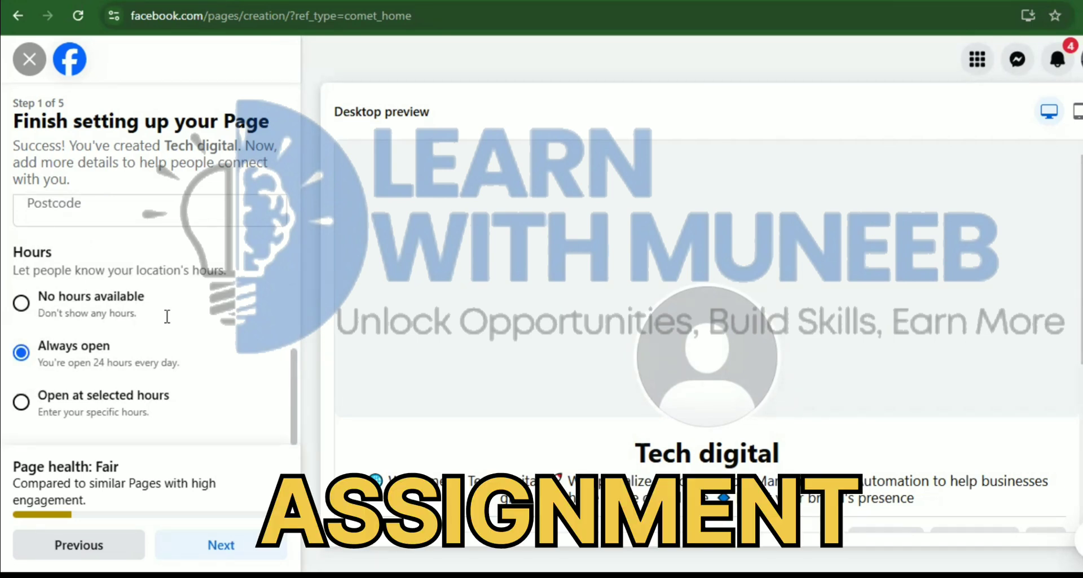
pyautogui.press('Return')
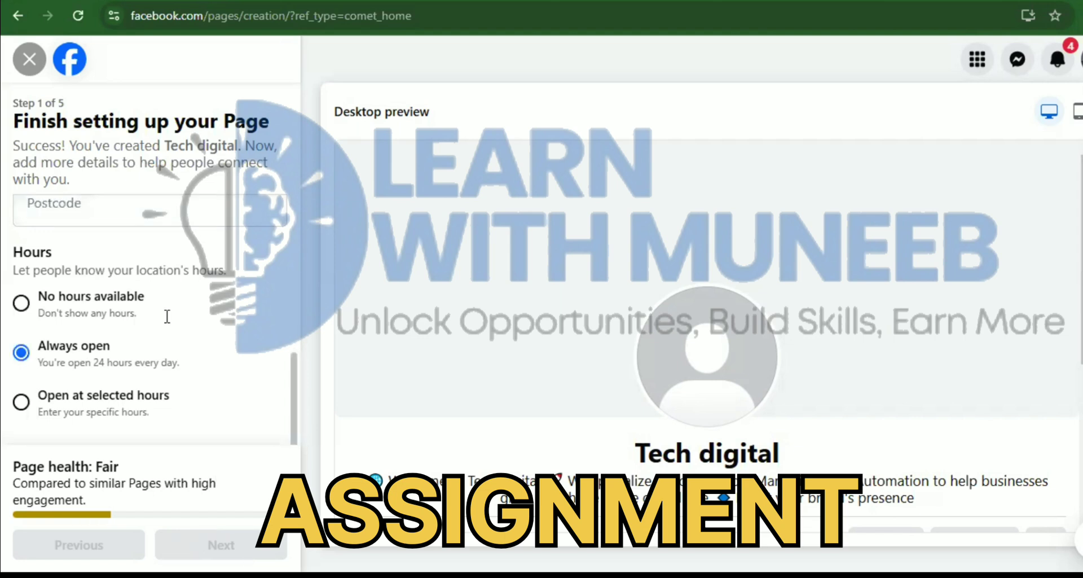
# Enter a valid contact phone number, keep hours Always open, and continue to Customise your Page
pyautogui.scroll(5, 167, 316)
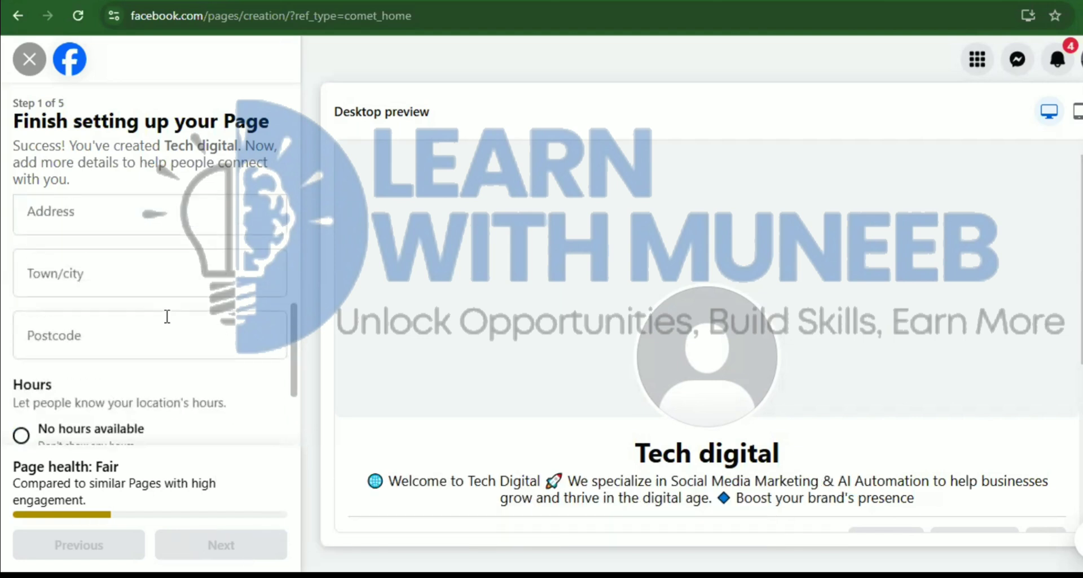
pyautogui.write('111111')
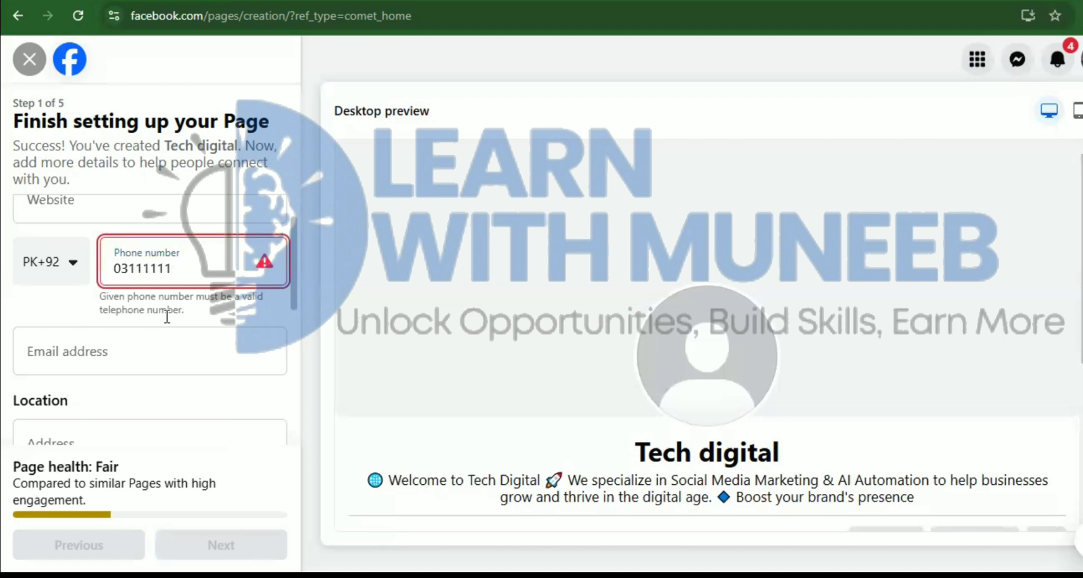
pyautogui.write('11')
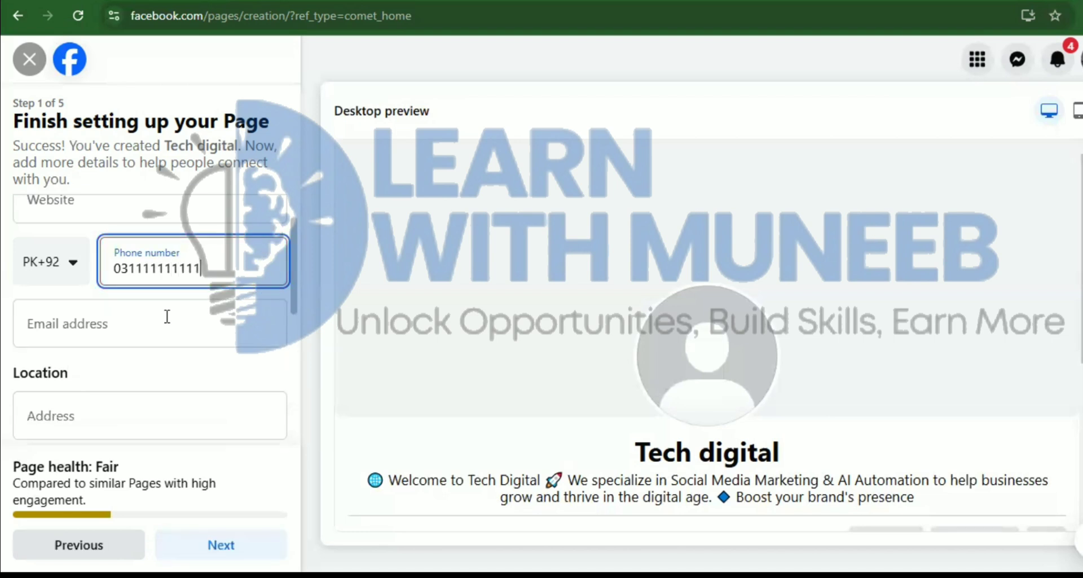
pyautogui.press('BackSpace')
pyautogui.scroll(-1, 167, 316)
pyautogui.scroll(-4, 167, 316)
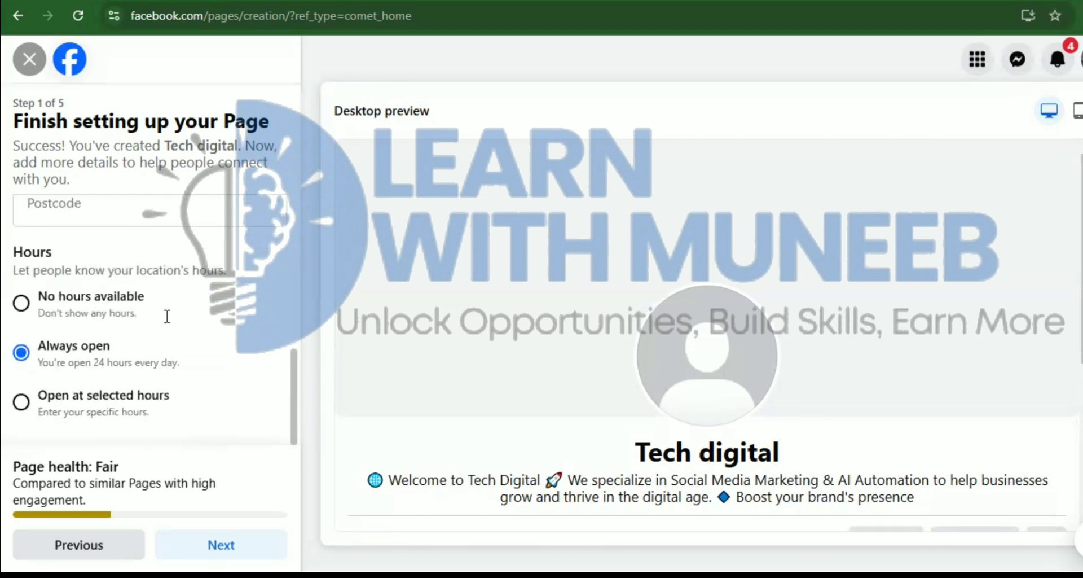
pyautogui.press('Return')
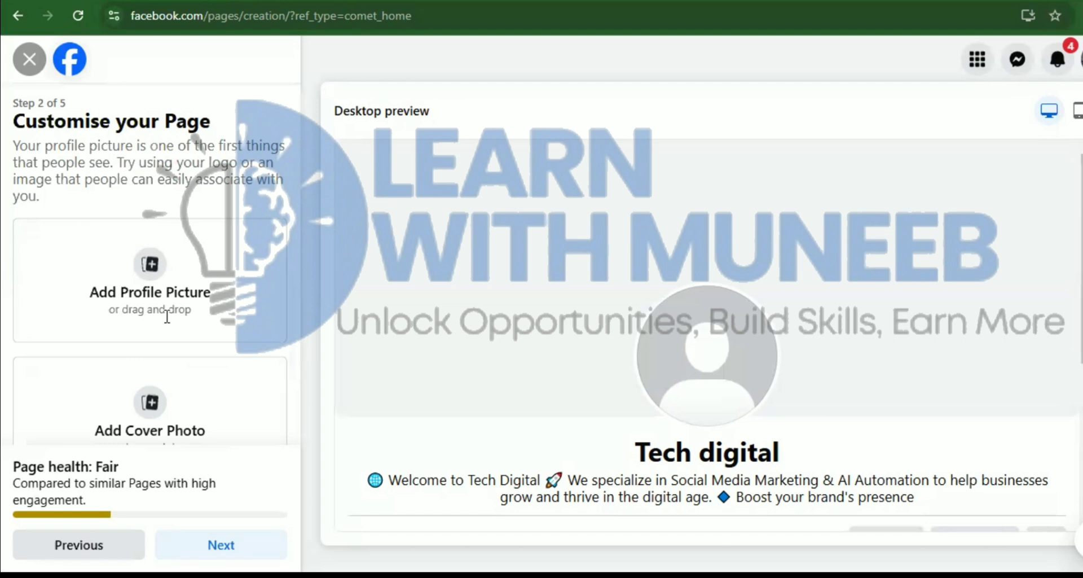
# Skip adding profile and cover pictures and move on to the WhatsApp step
pyautogui.press('Return')
pyautogui.scroll(-2, 167, 316)
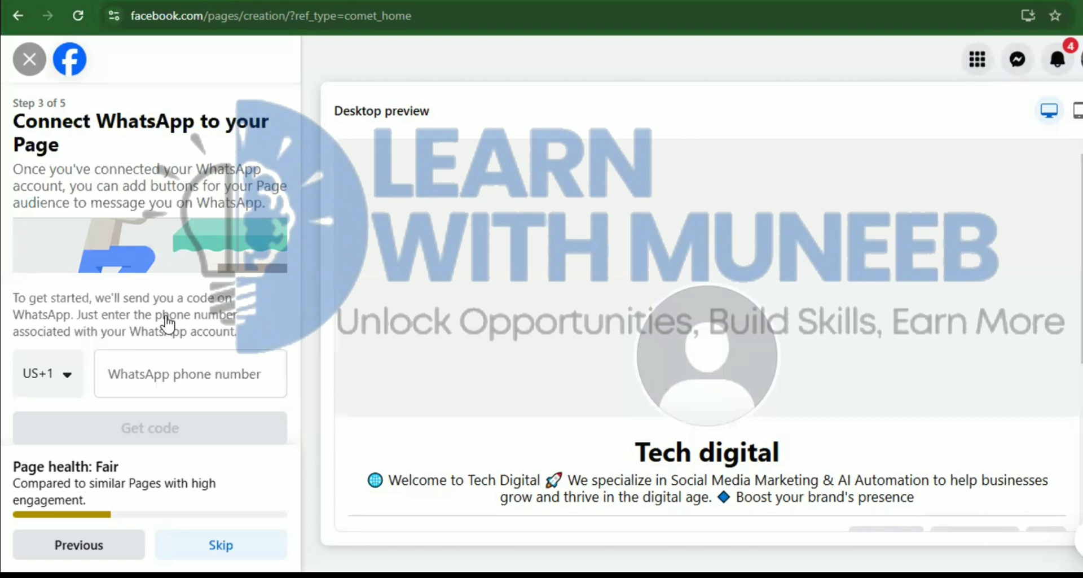
pyautogui.click(161, 370)
pyautogui.click(348, 297)
pyautogui.click(250, 367)
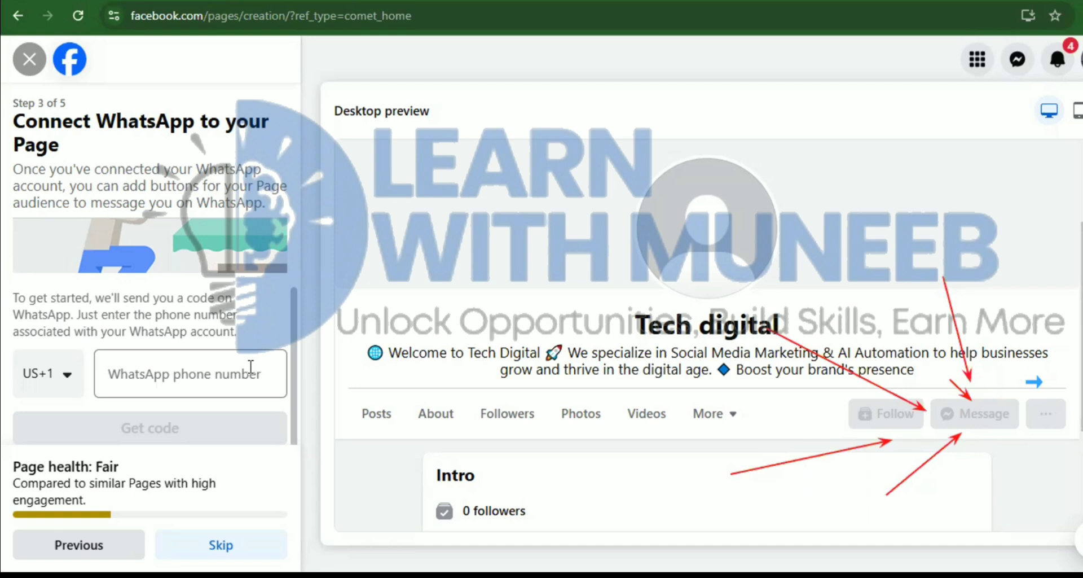
# Leave the WhatsApp number empty and skip connecting WhatsApp to the Page
pyautogui.click(251, 367)
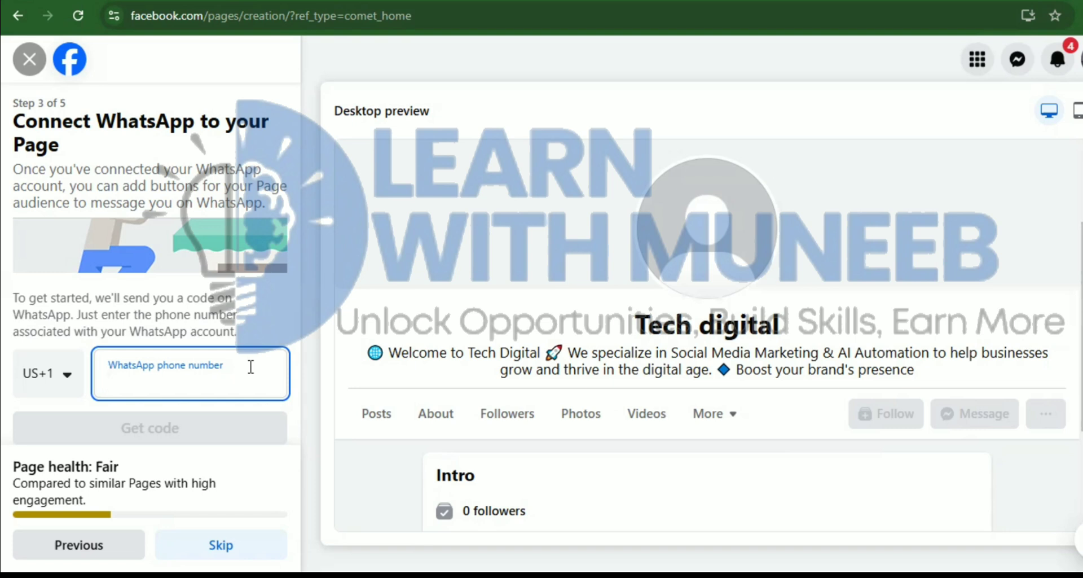
pyautogui.click(221, 545)
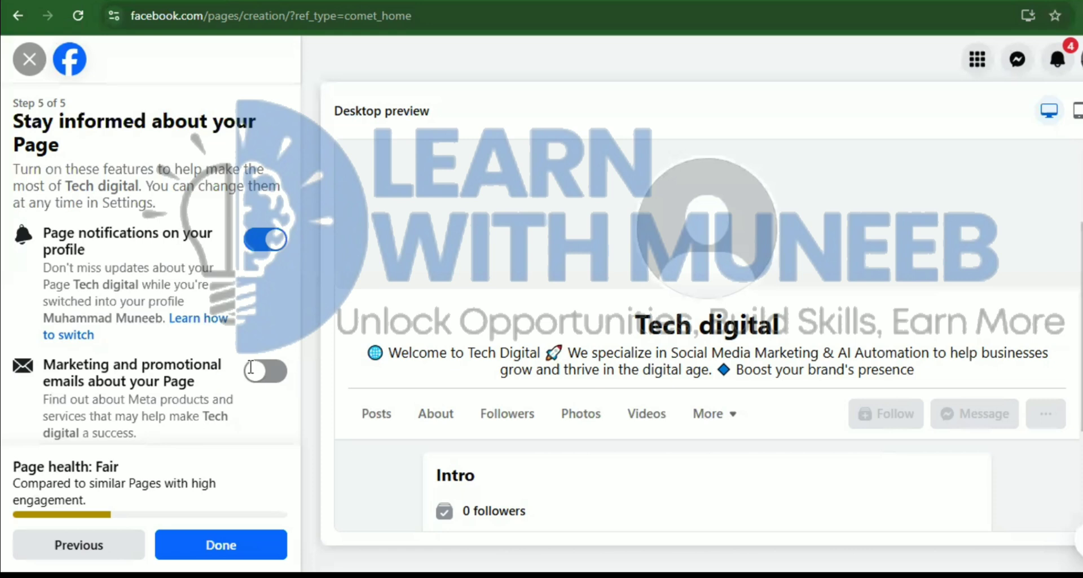
# Keep marketing emails off, adjust Page notifications, finish setup, and dismiss the browser's notification prompt
pyautogui.click(251, 369)
pyautogui.click(251, 370)
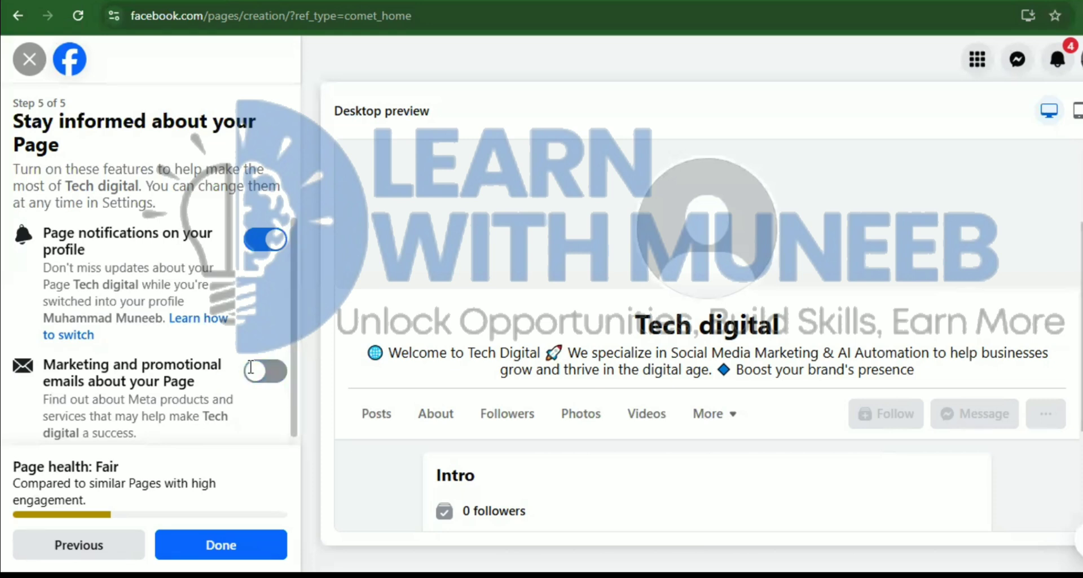
pyautogui.press('space')
pyautogui.press('Return')
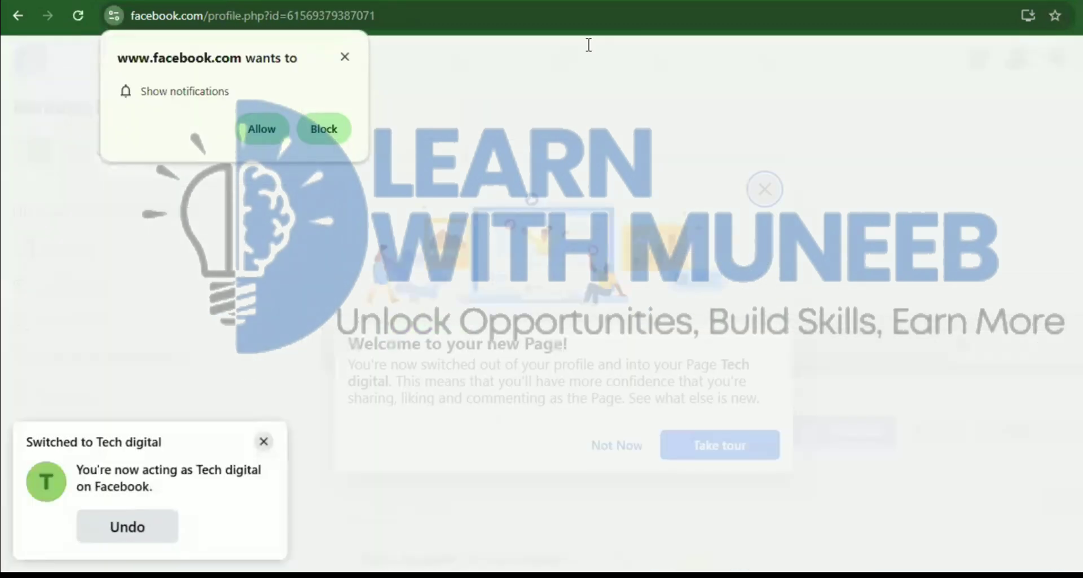
pyautogui.click(343, 56)
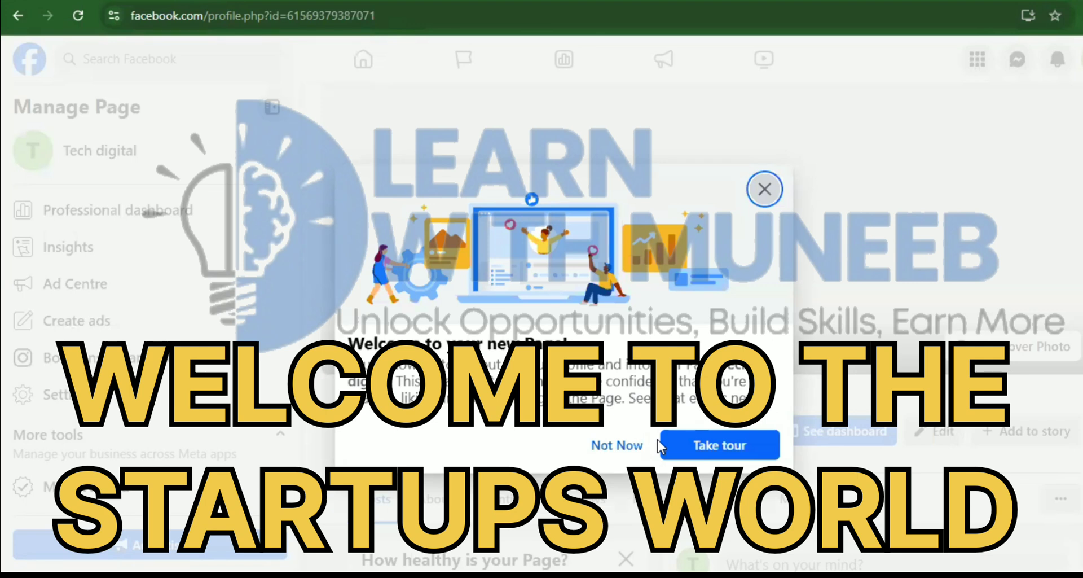
# Dismiss the welcome message and go through the tour tips for the Tech digital Page
pyautogui.click(765, 191)
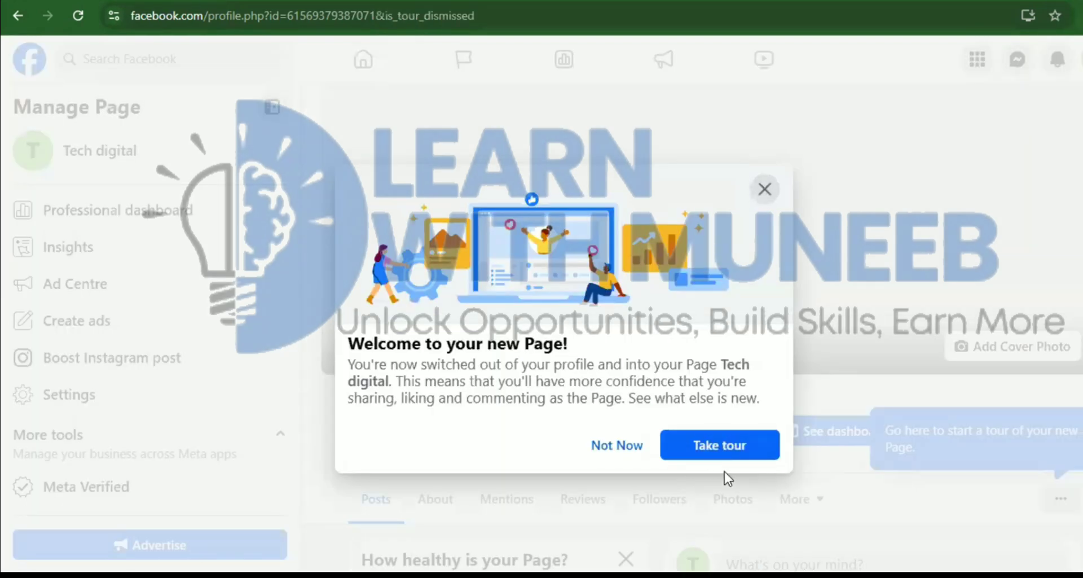
pyautogui.click(726, 446)
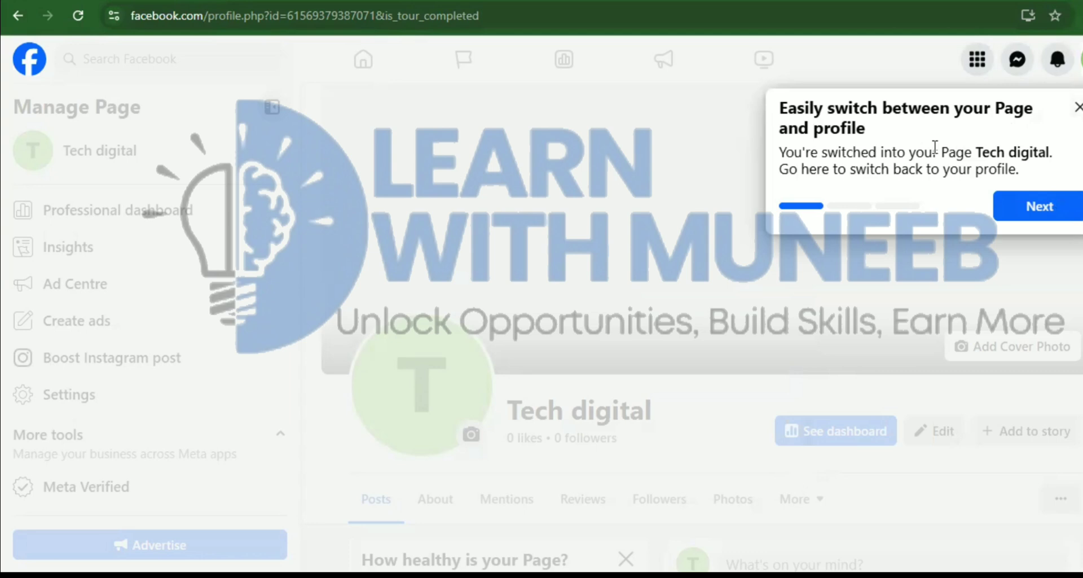
pyautogui.click(1016, 207)
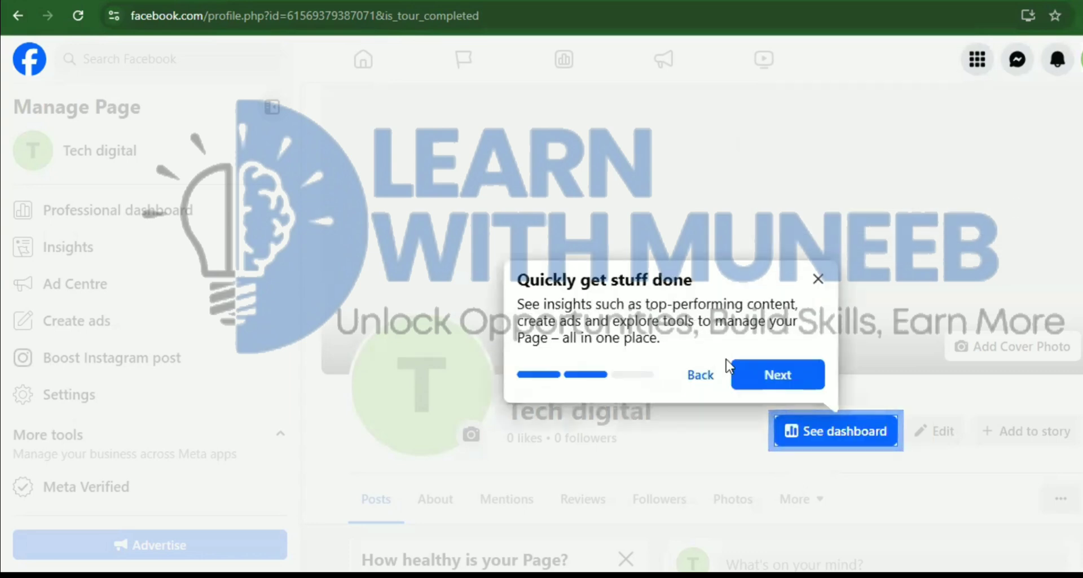
pyautogui.click(765, 382)
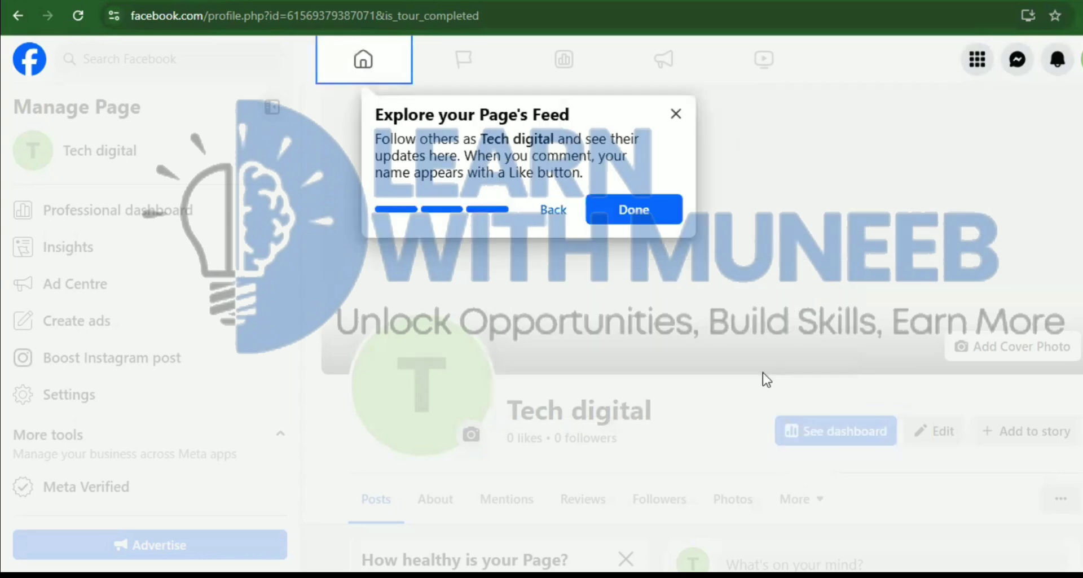
pyautogui.click(663, 214)
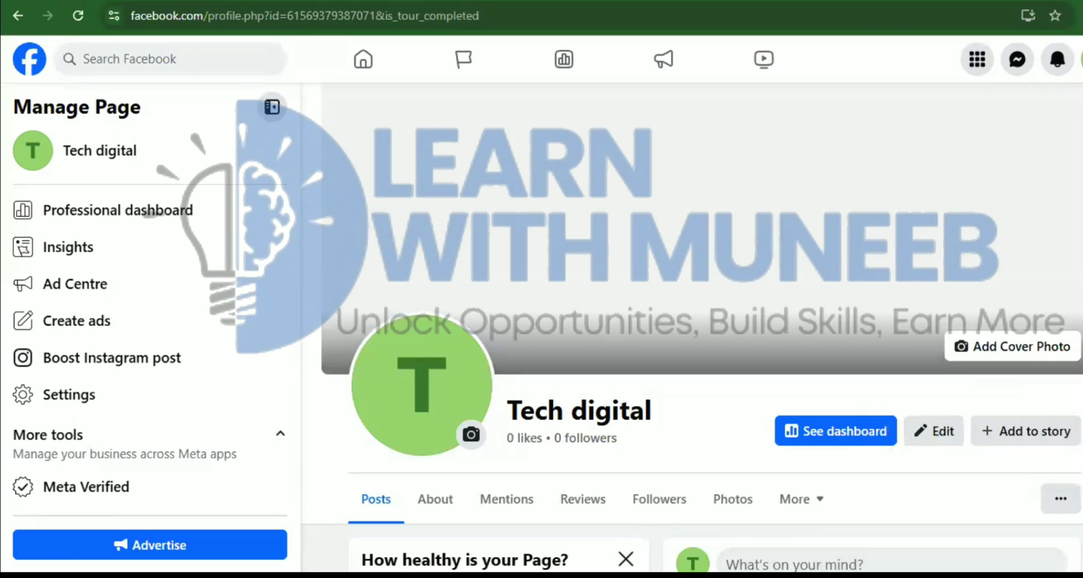
pyautogui.scroll(-4, 693, 327)
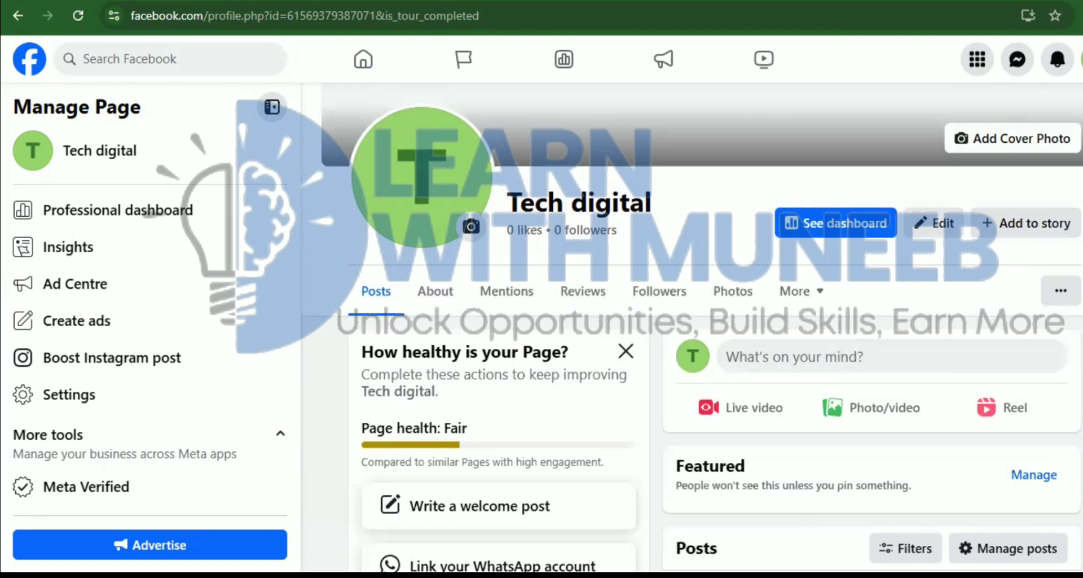
pyautogui.scroll(2, 692, 327)
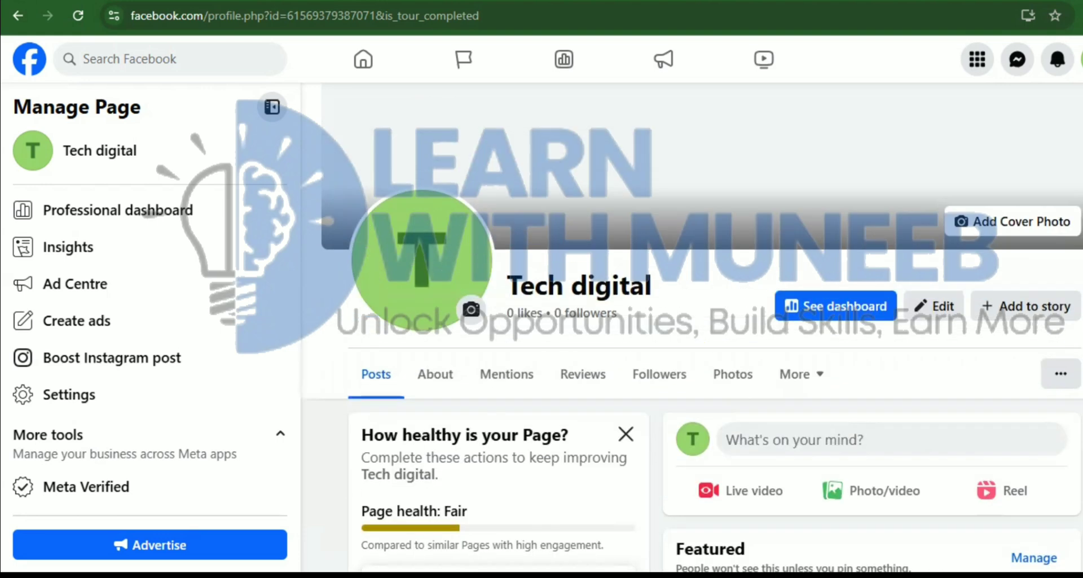